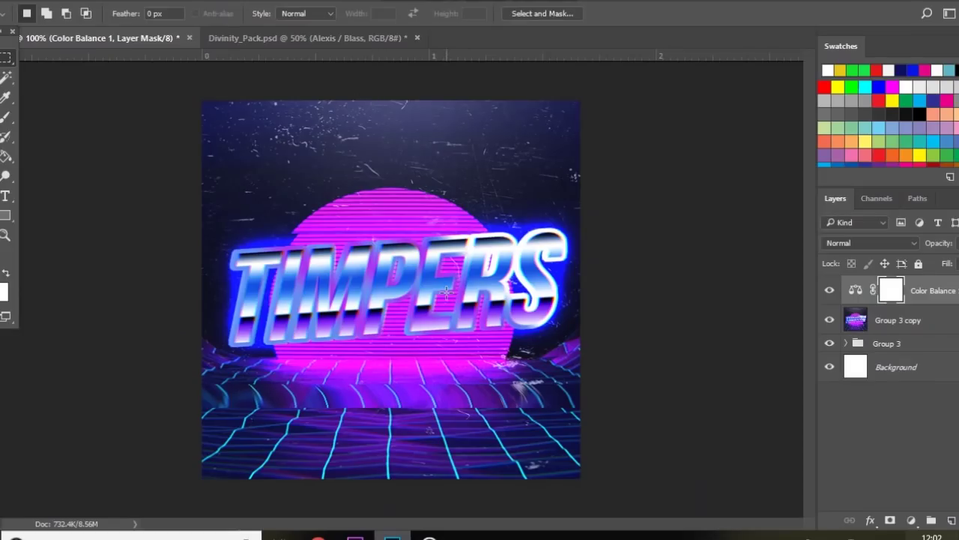
Create a new Custom 500 × 500 px document and close Untitled-1 without saving
key(b)
key(v)
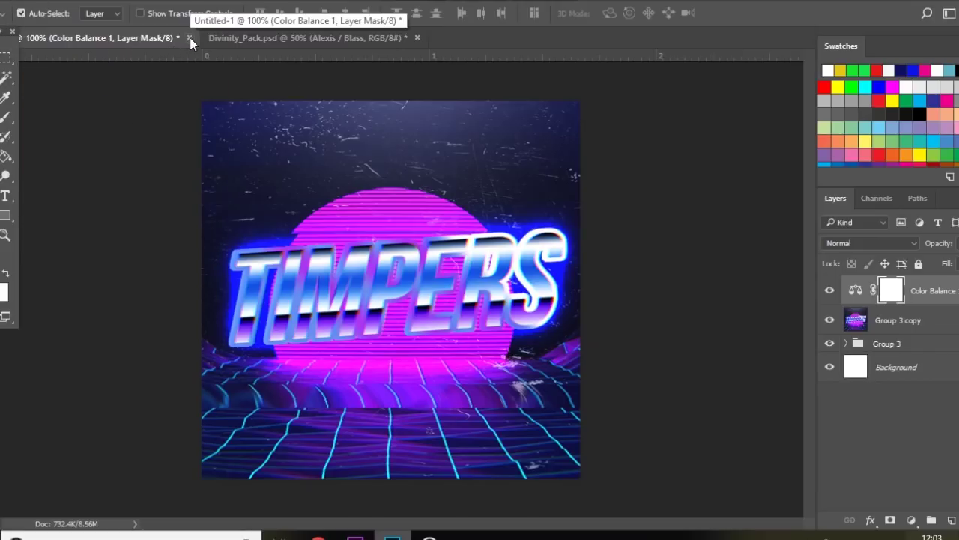
click(15, 1)
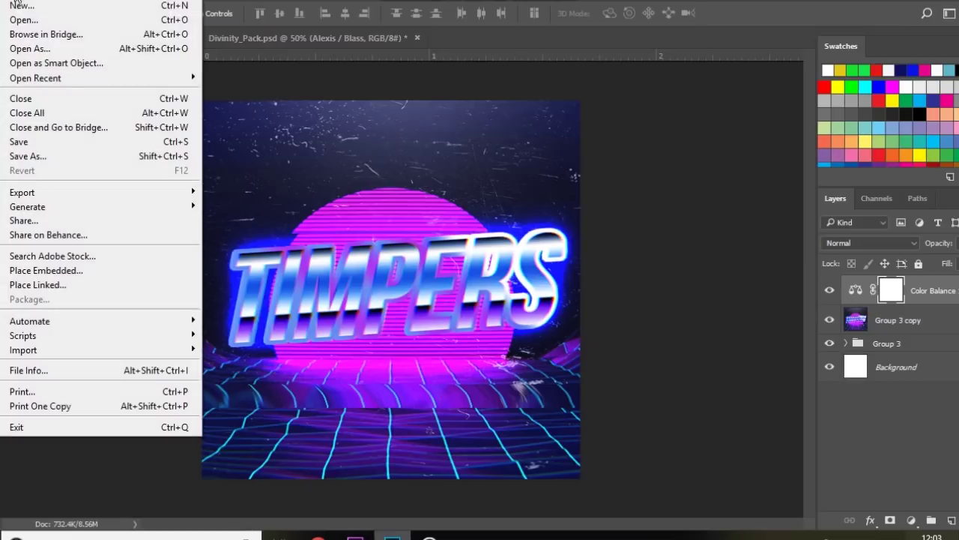
click(13, 4)
click(13, 4)
click(10, 11)
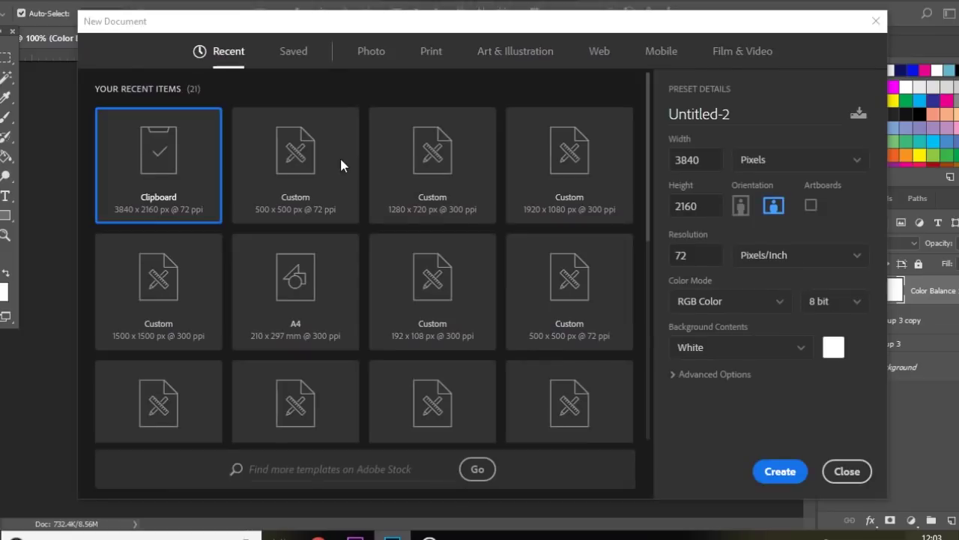
click(341, 160)
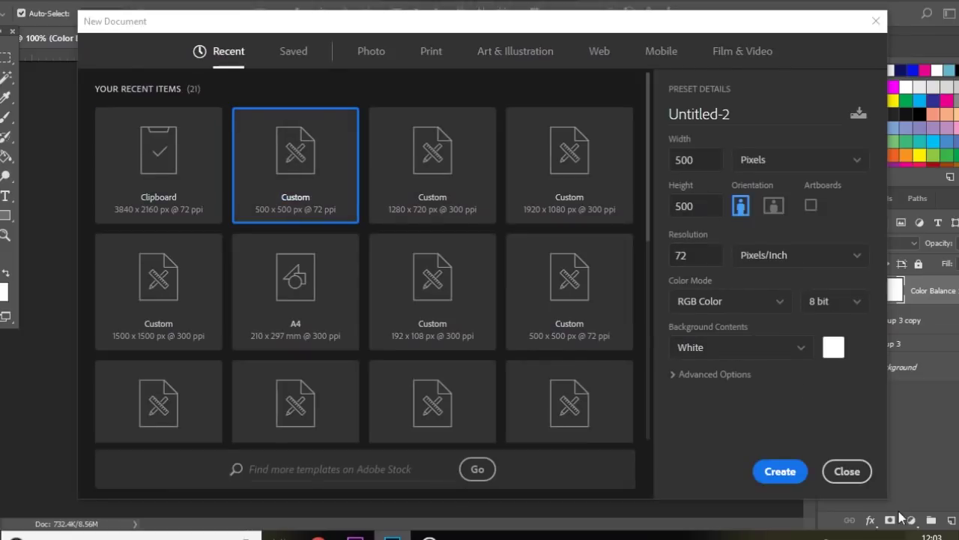
click(779, 472)
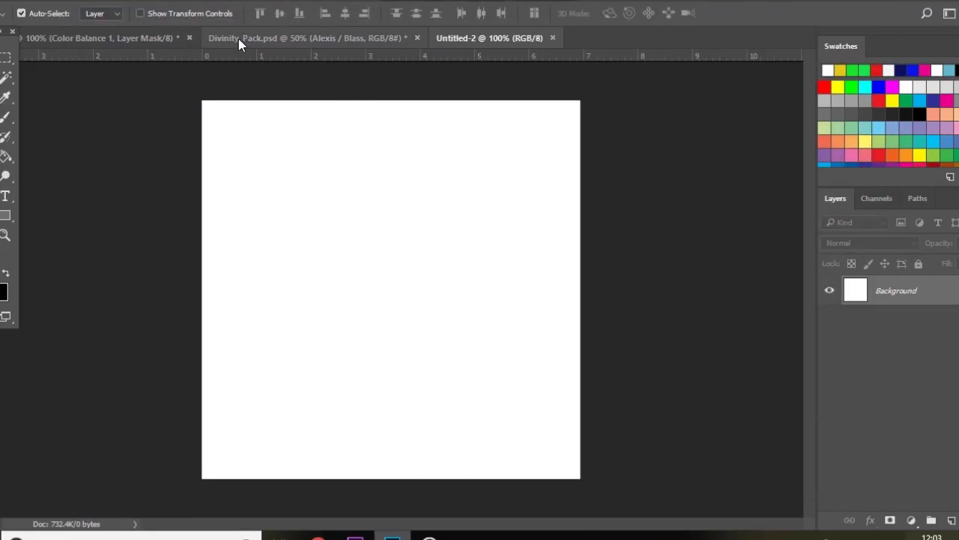
click(189, 38)
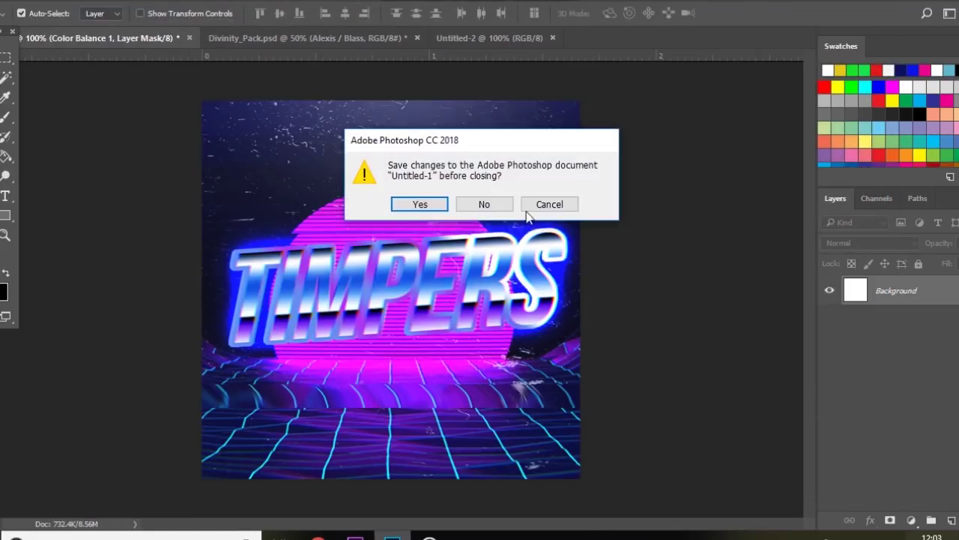
click(491, 207)
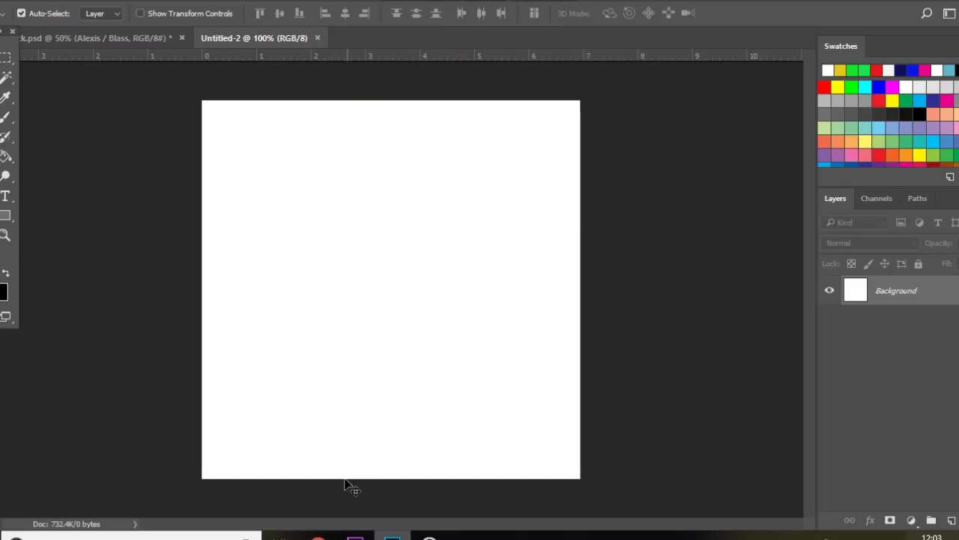
Copy the 3840 × 2160 vaporwave sun wallpaper image from Google Images in Chrome
click(317, 535)
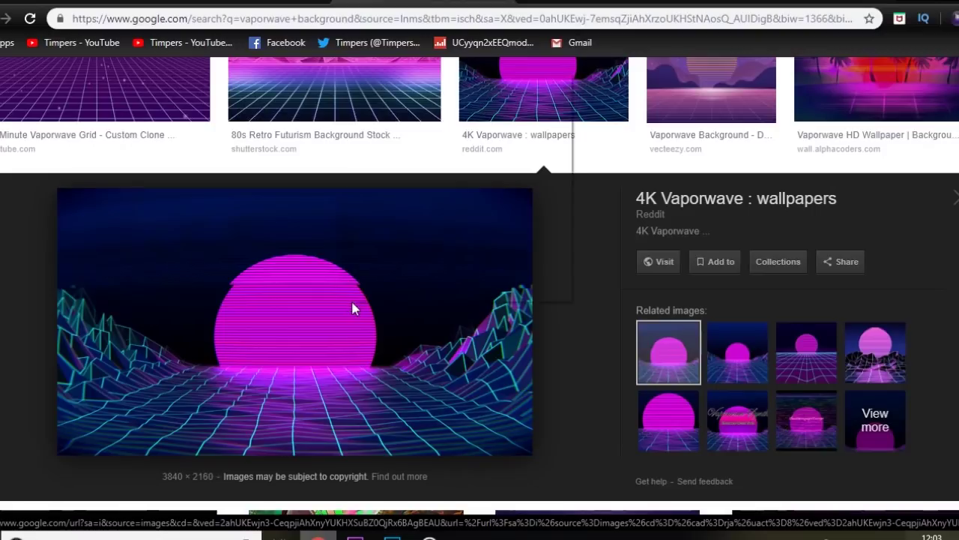
right_click(352, 300)
click(379, 227)
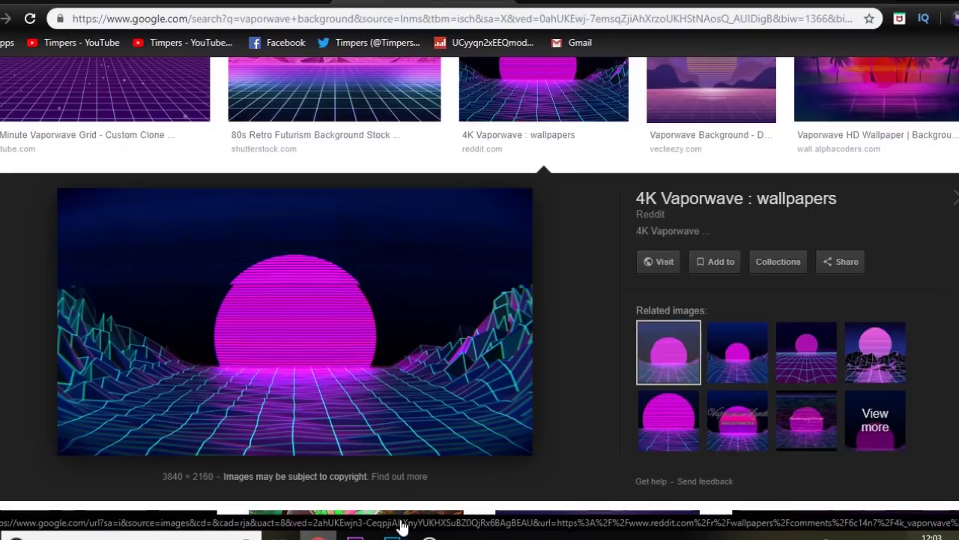
Paste the wallpaper into Untitled-2 as Layer 1 and shrink it roughly over the canvas
key(alt+Tab)
key(ctrl+v)
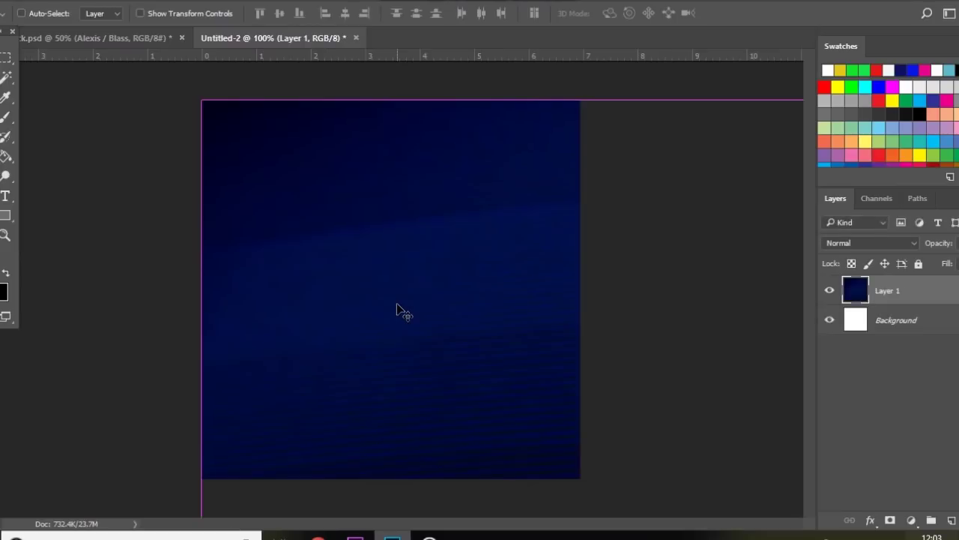
key(ctrl+minus)
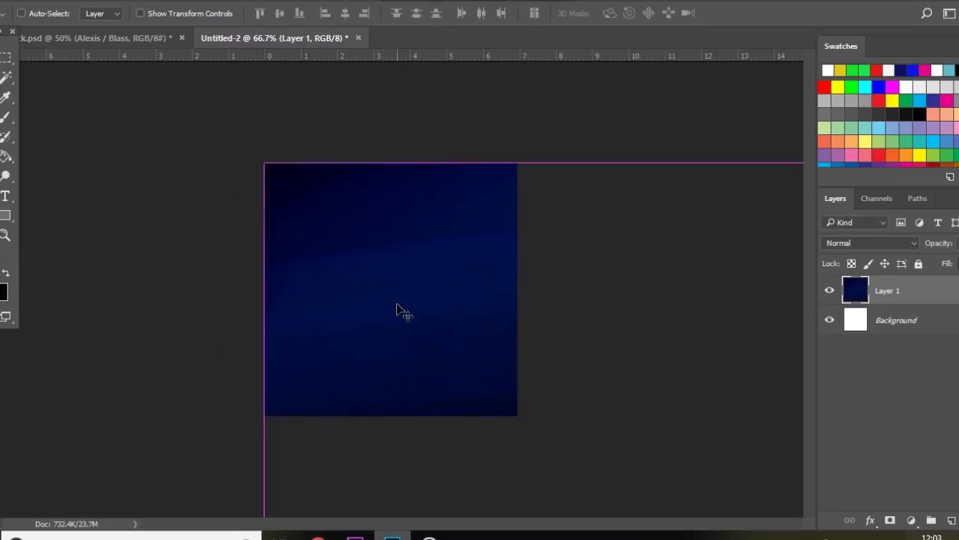
key(ctrl+t)
drag(264, 162, 703, 433)
drag(778, 459, 261, 173)
Scale the wallpaper to 23.70% and position it so the sun and grid fill the square
drag(200, 135, 581, 350)
drag(612, 378, 281, 184)
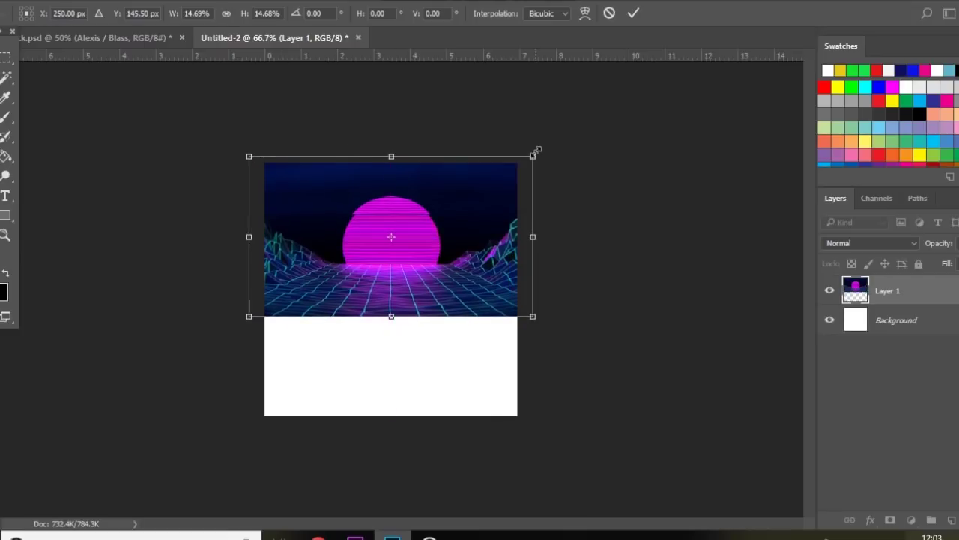
drag(537, 152, 593, 133)
drag(484, 216, 485, 241)
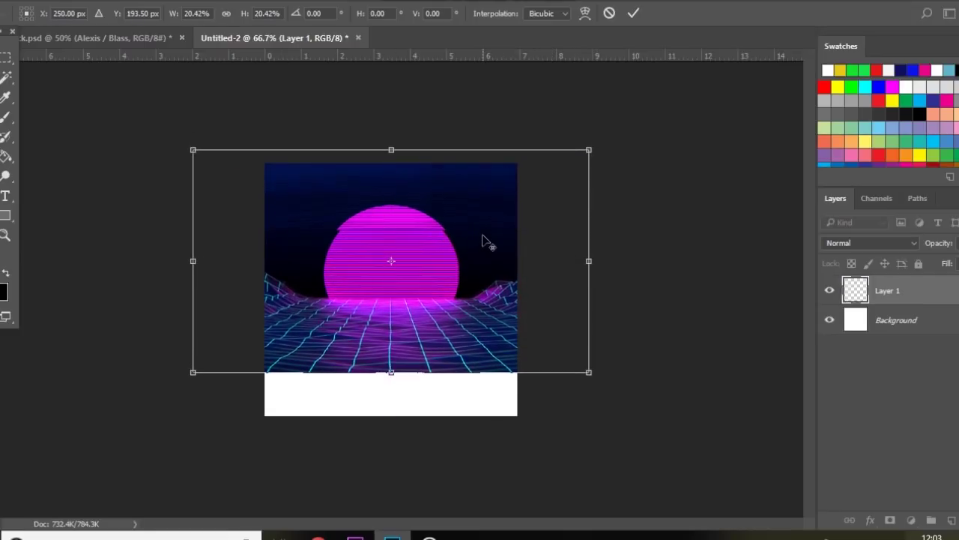
drag(589, 143, 617, 123)
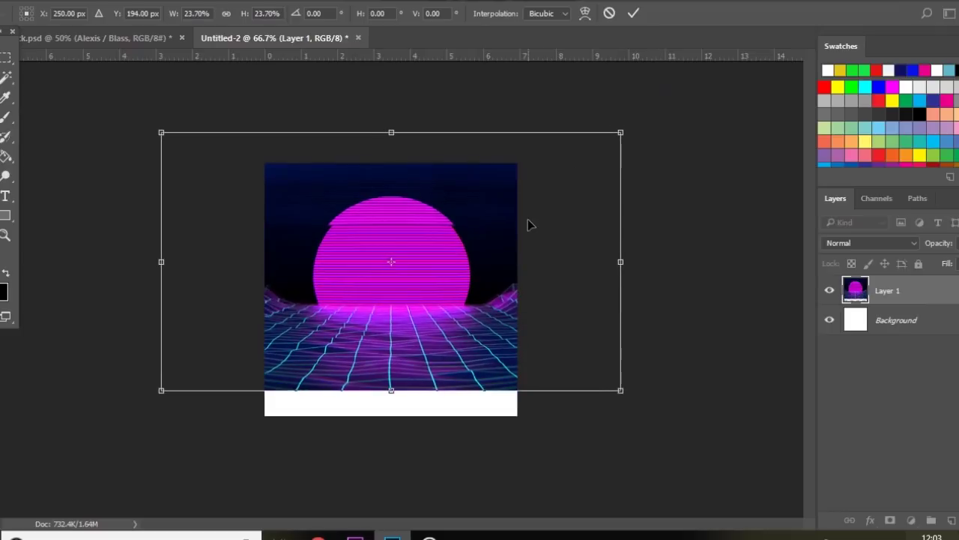
drag(529, 223, 527, 253)
key(Return)
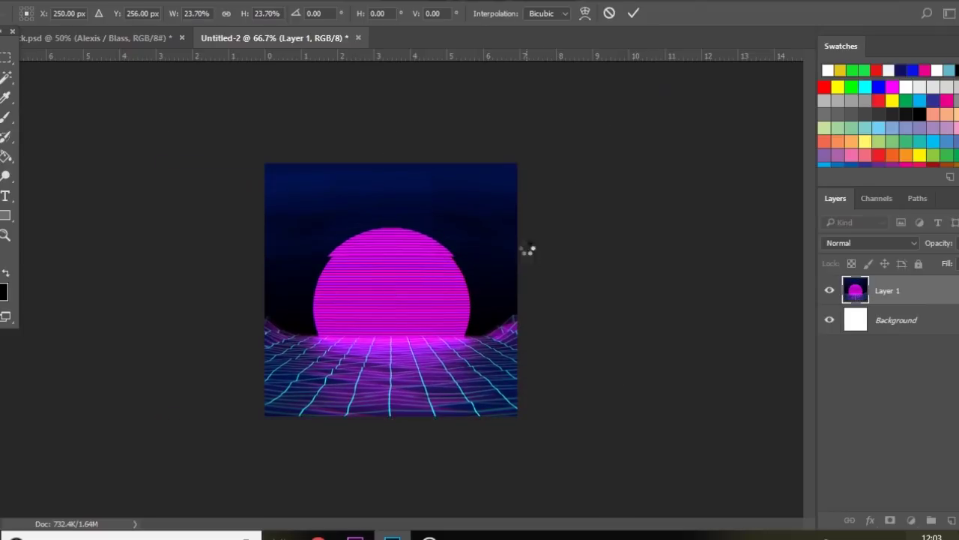
key(ctrl+plus)
key(ctrl+plus)
key(ctrl+minus)
key(ctrl+minus)
key(ctrl+minus)
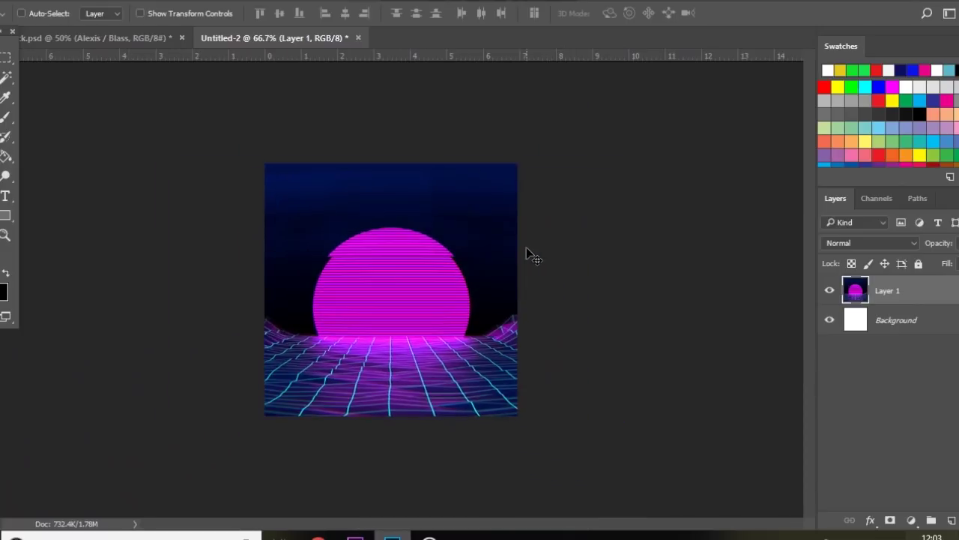
Add a Brightness/Contrast adjustment layer with contrast raised to 10
key(ctrl+plus)
click(912, 519)
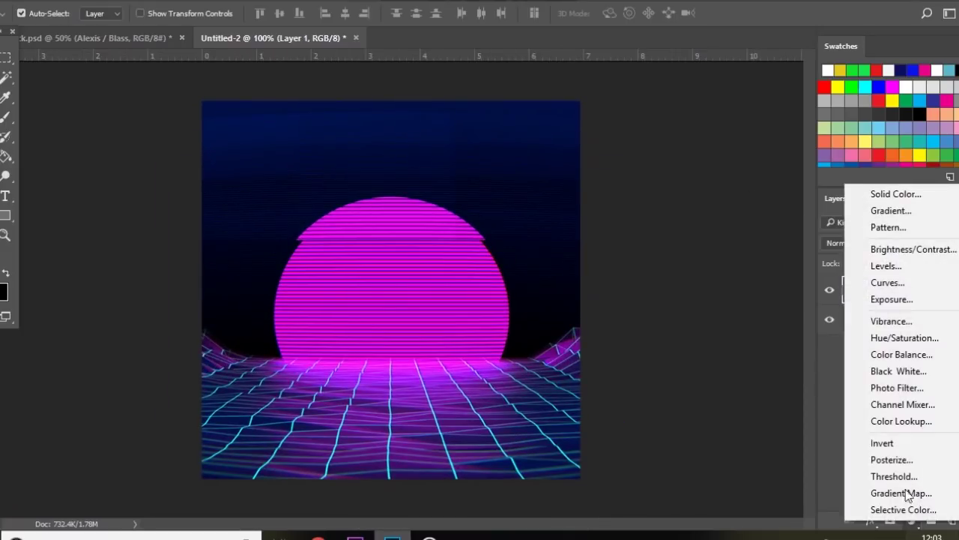
click(906, 252)
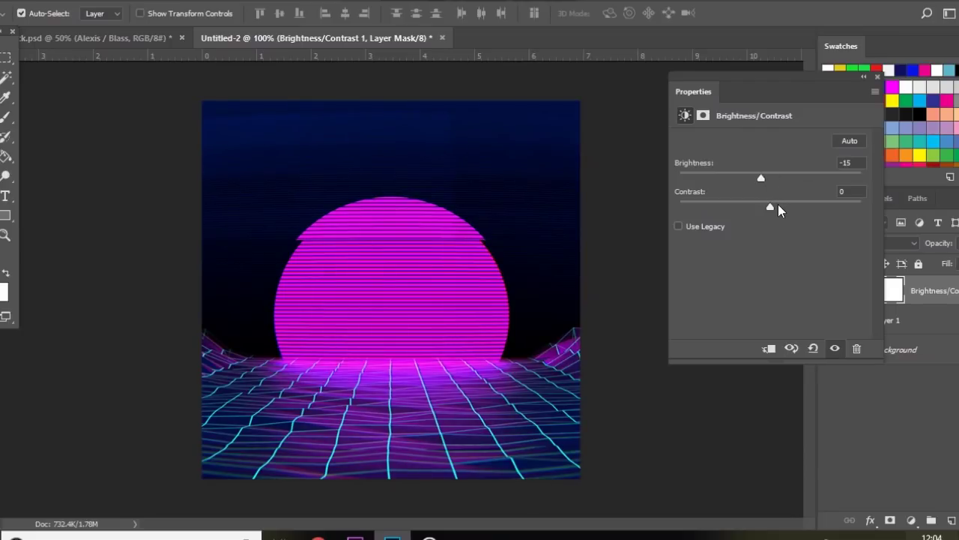
drag(778, 204, 780, 204)
Add a Curves adjustment layer shaped into an S-curve
click(911, 520)
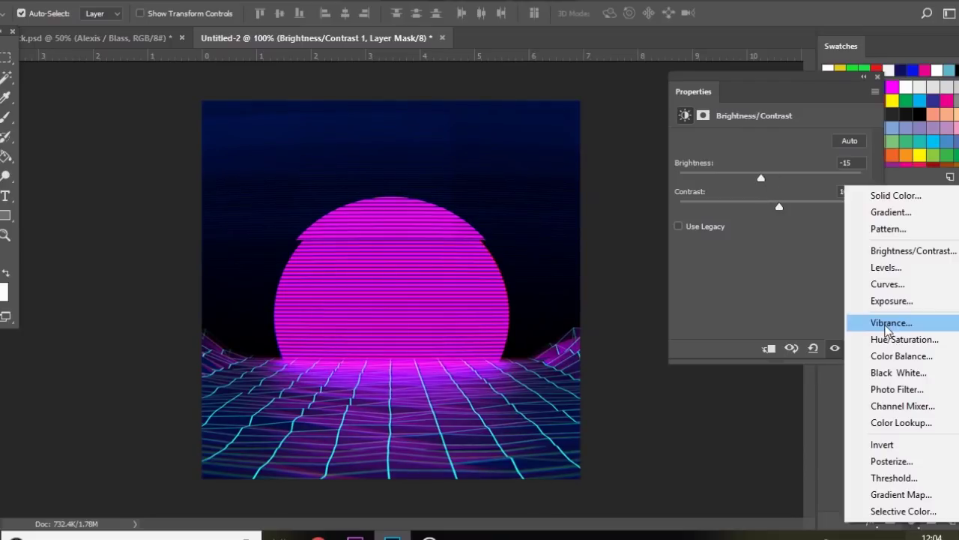
click(886, 284)
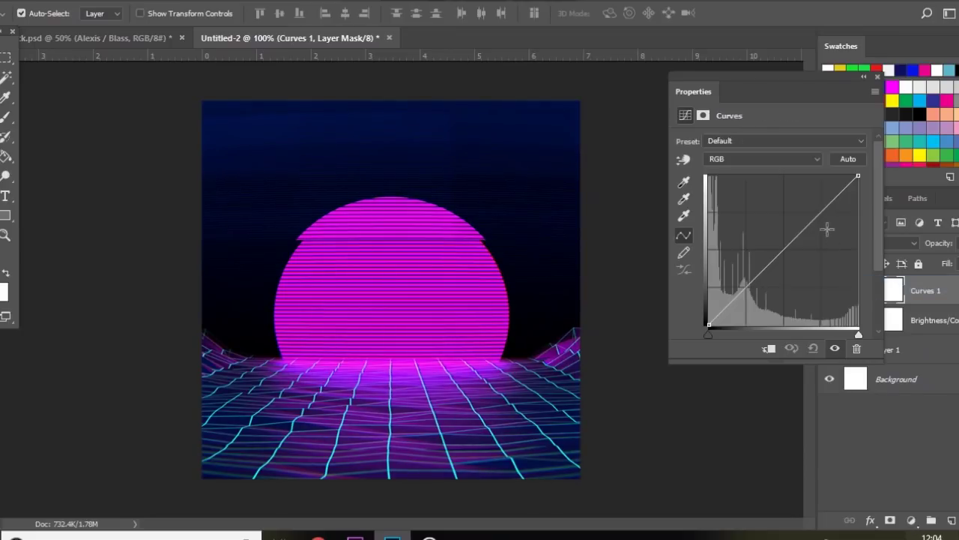
click(815, 207)
click(747, 290)
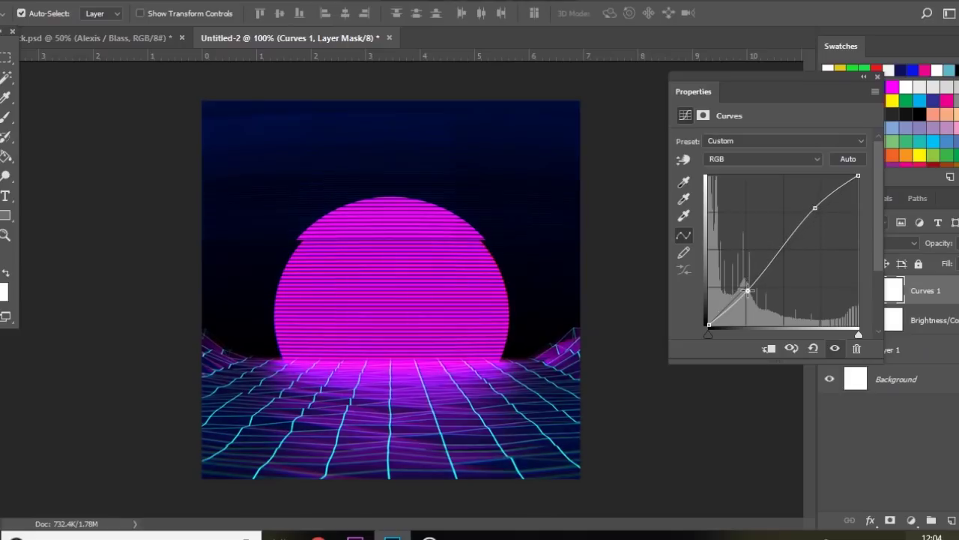
Add an Exposure adjustment layer at +0.28 with a slightly raised offset
click(912, 519)
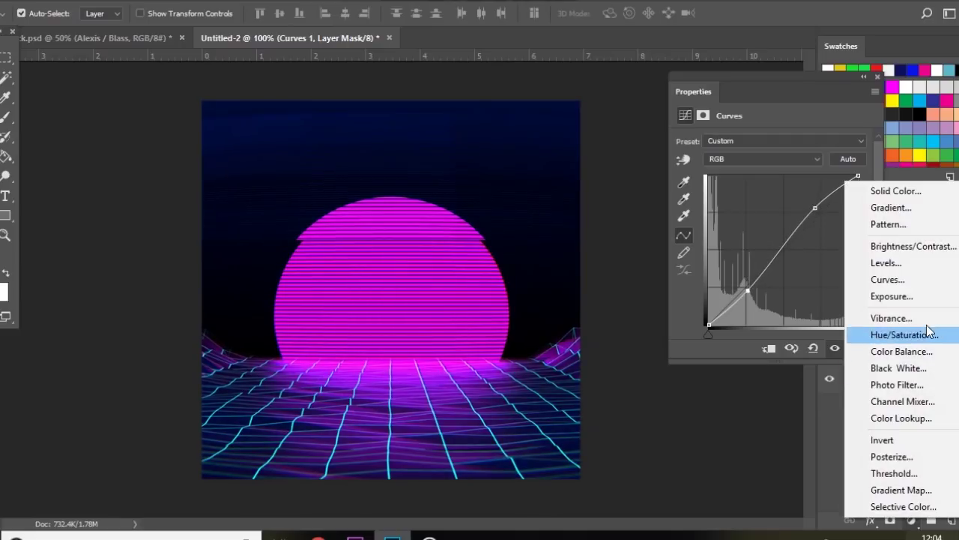
click(911, 297)
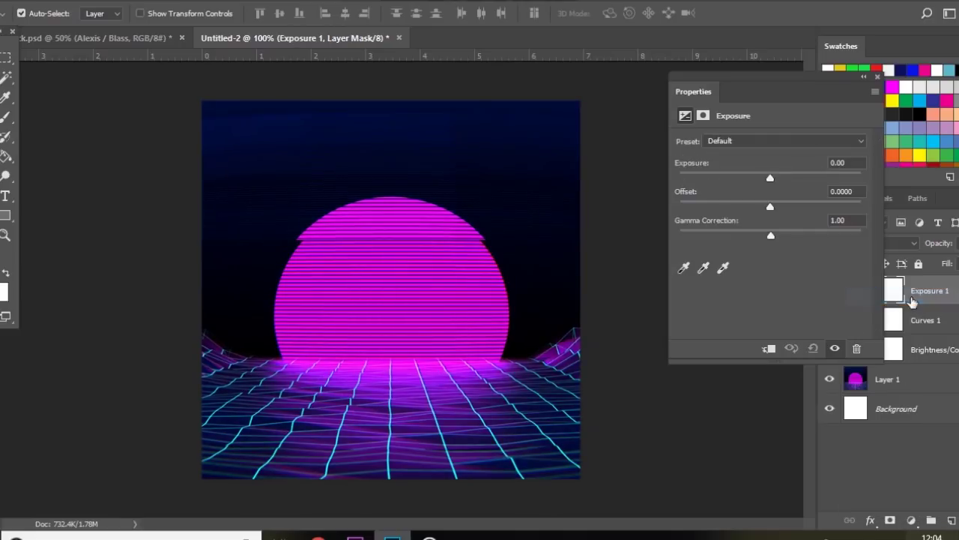
click(771, 176)
click(772, 204)
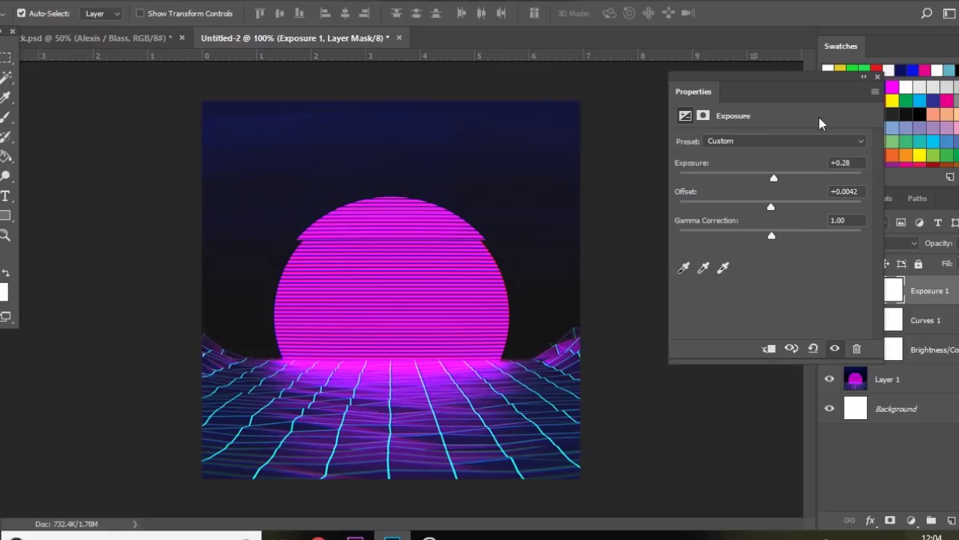
click(878, 76)
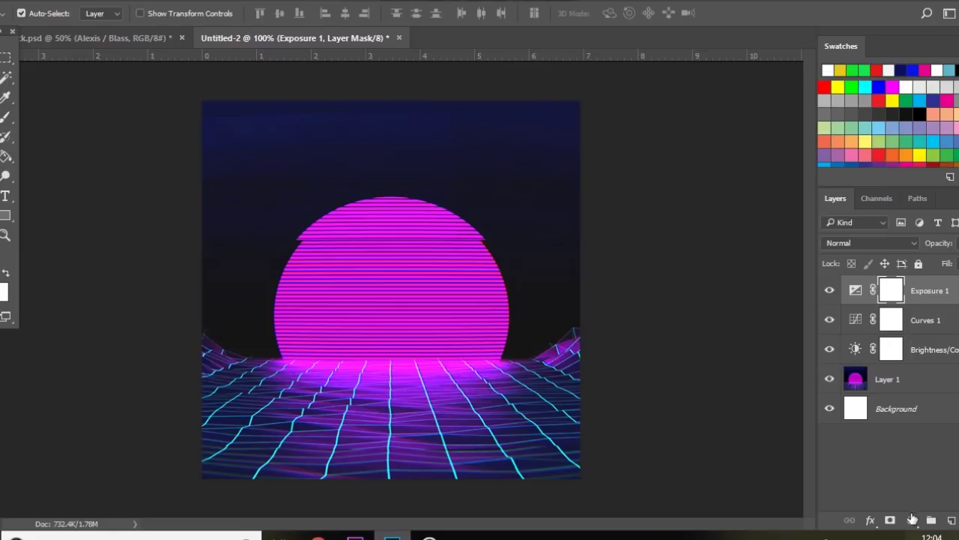
Add a Vibrance adjustment layer set to +6
click(912, 518)
click(898, 316)
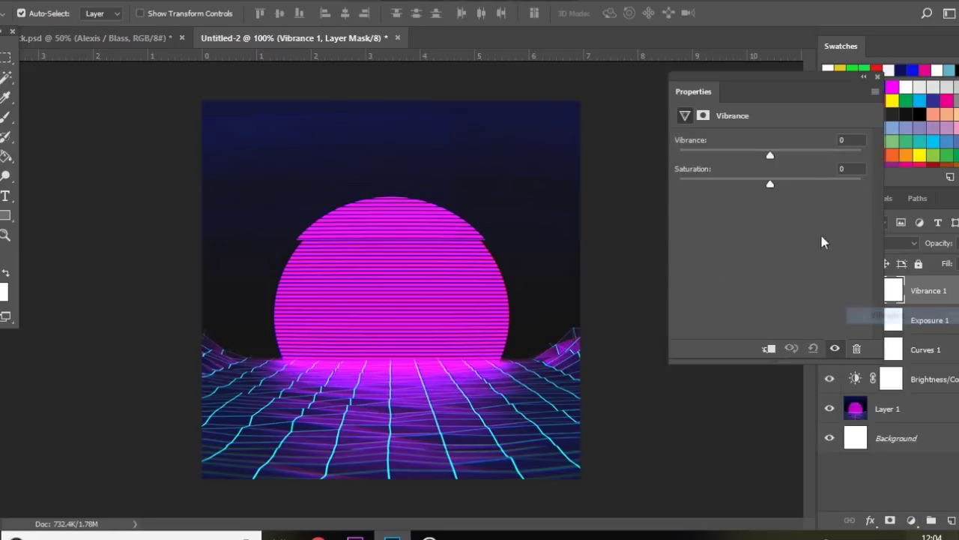
drag(771, 155, 776, 152)
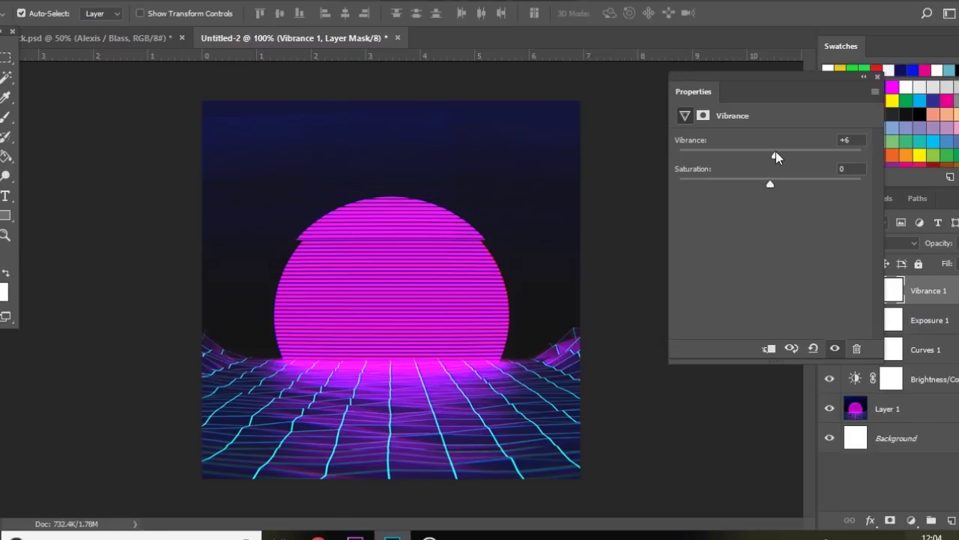
click(878, 78)
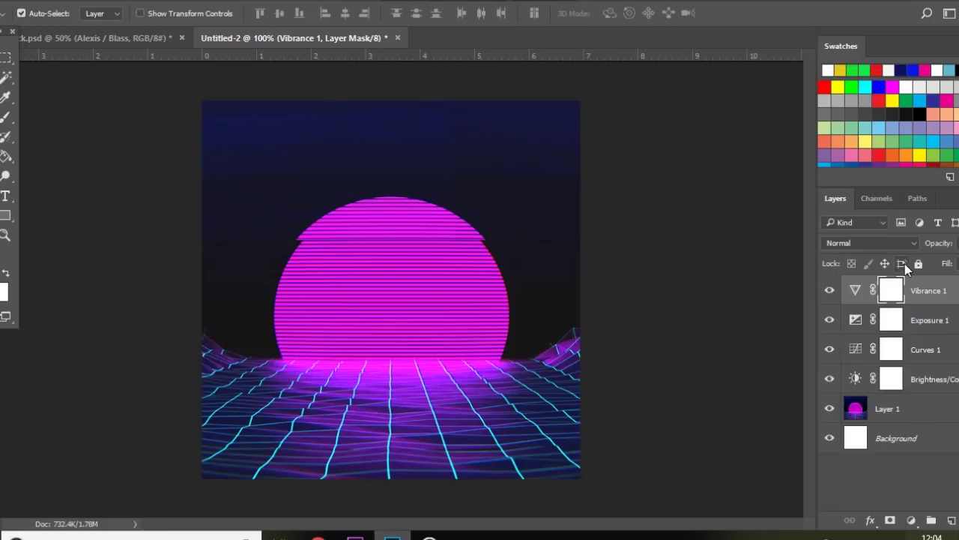
Group the four adjustments as Group 1, then paint a faint white glow on new Layer 2
shift+click(927, 382)
key(ctrl+g)
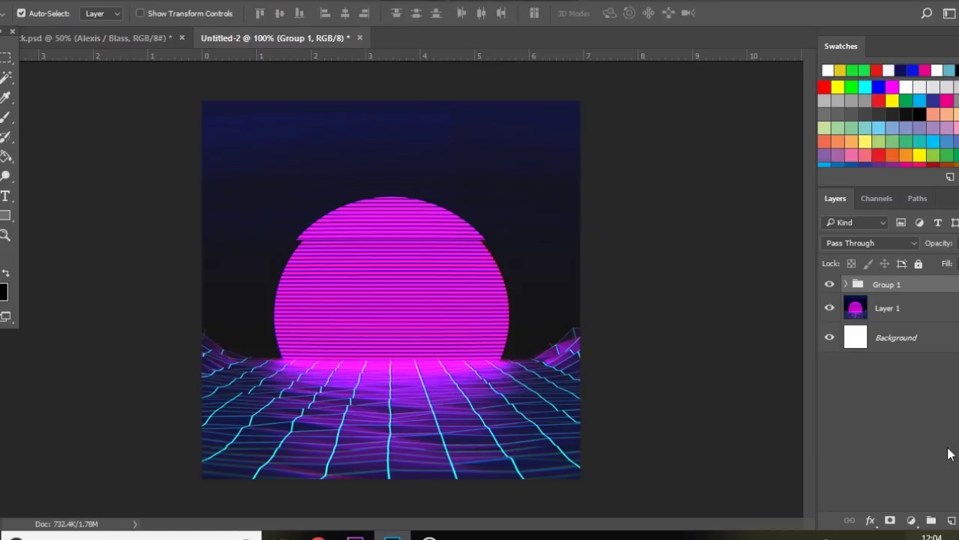
click(952, 518)
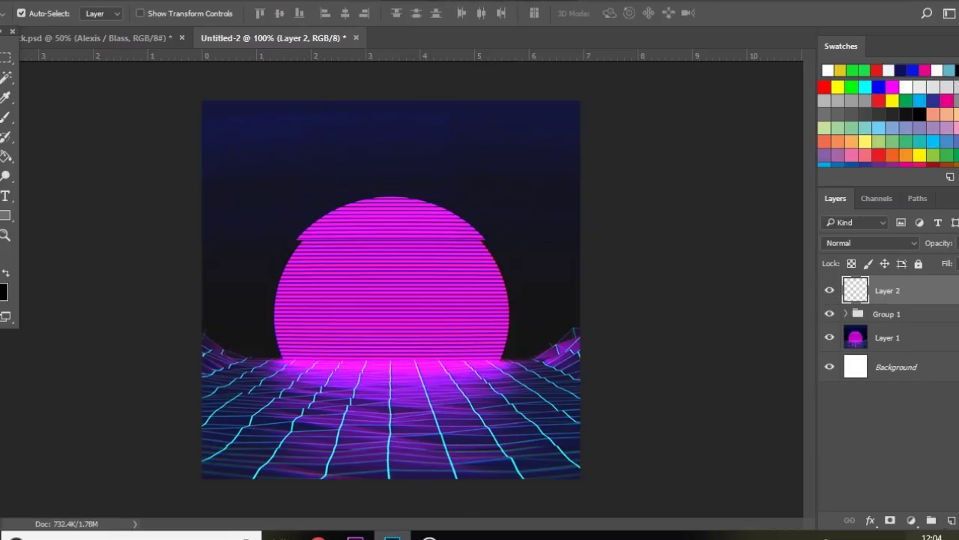
key(b)
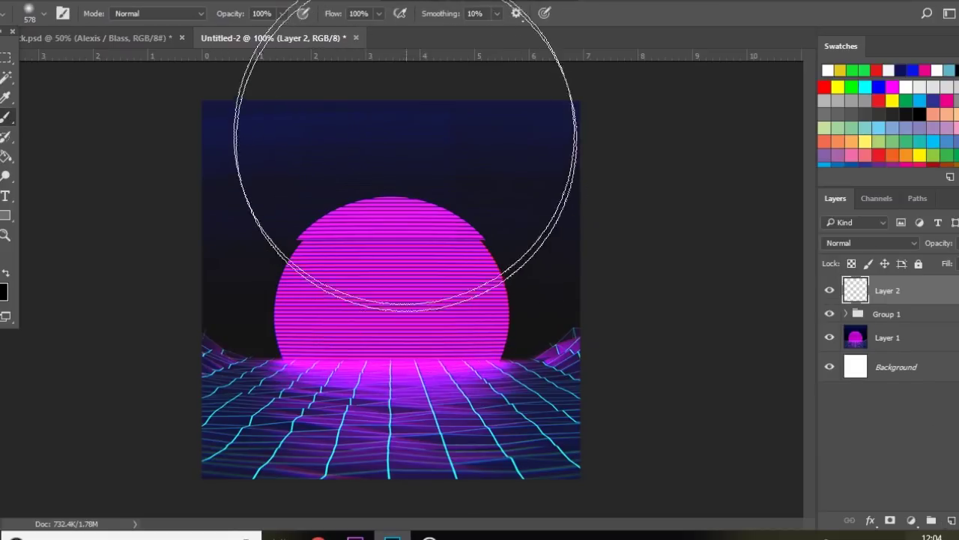
click(401, 105)
click(957, 243)
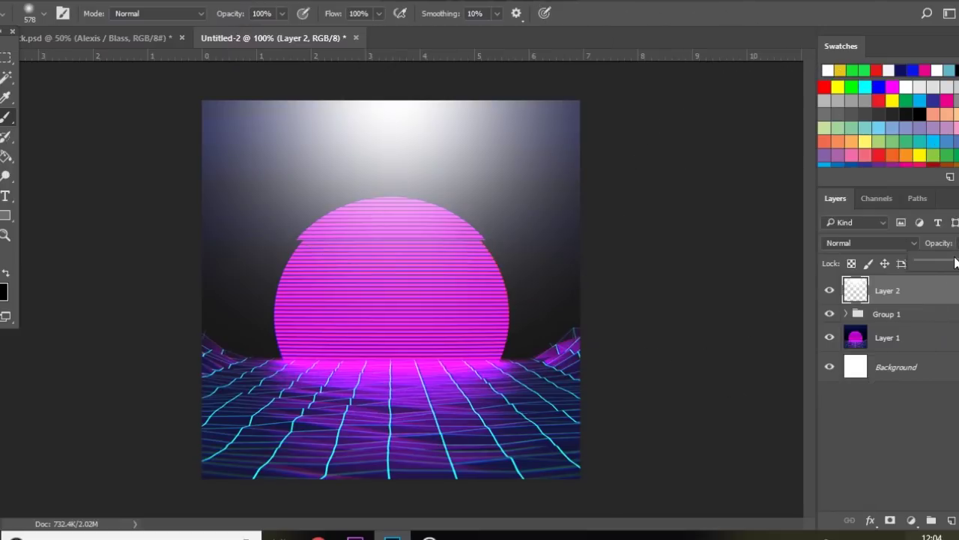
drag(927, 266, 930, 262)
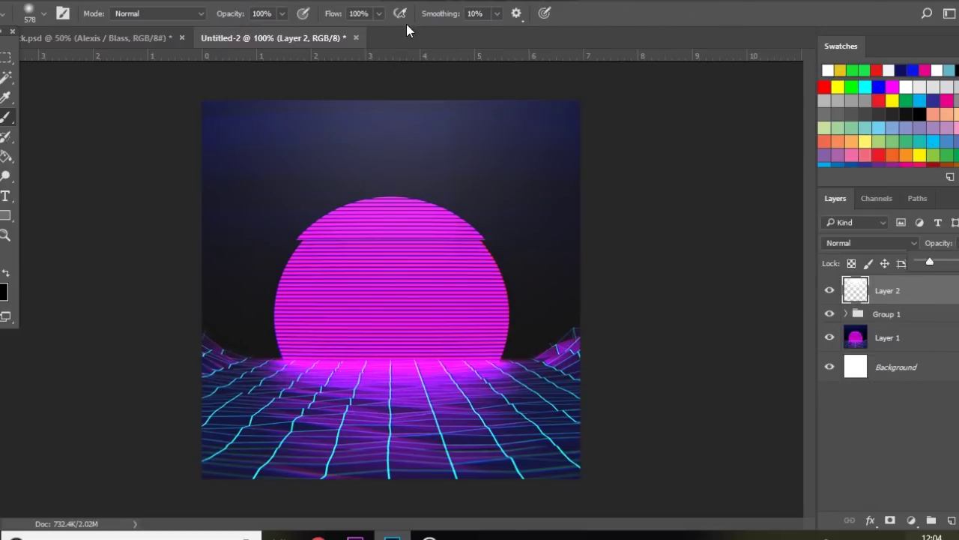
Bring the scratches texture from the Divinity Pack document into Untitled-2, scaled to about 47%
key(v)
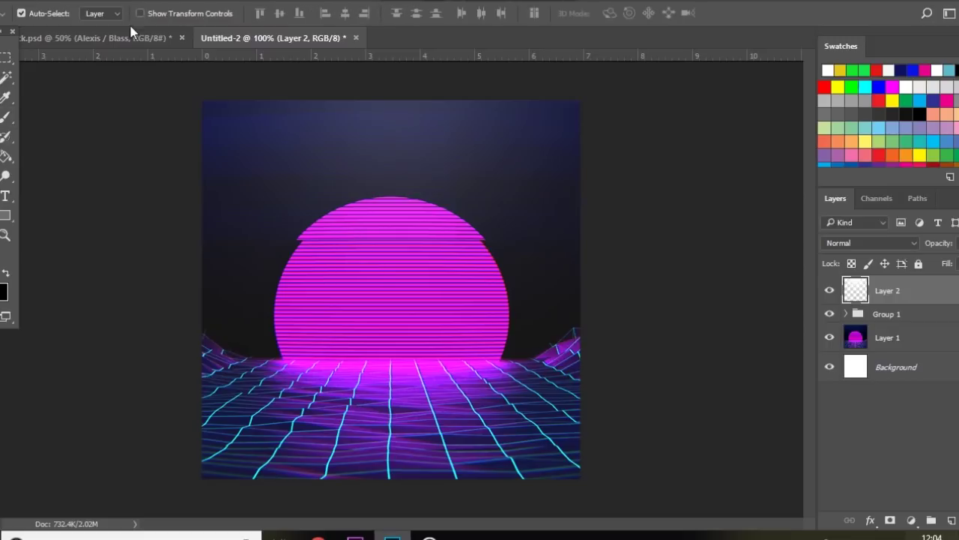
click(129, 38)
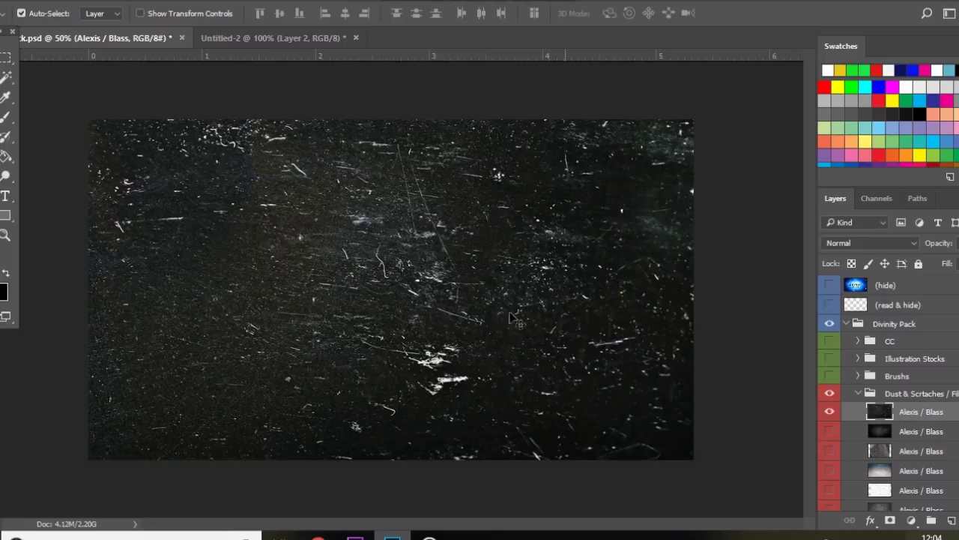
drag(497, 266, 445, 330)
key(ctrl+minus)
key(ctrl+t)
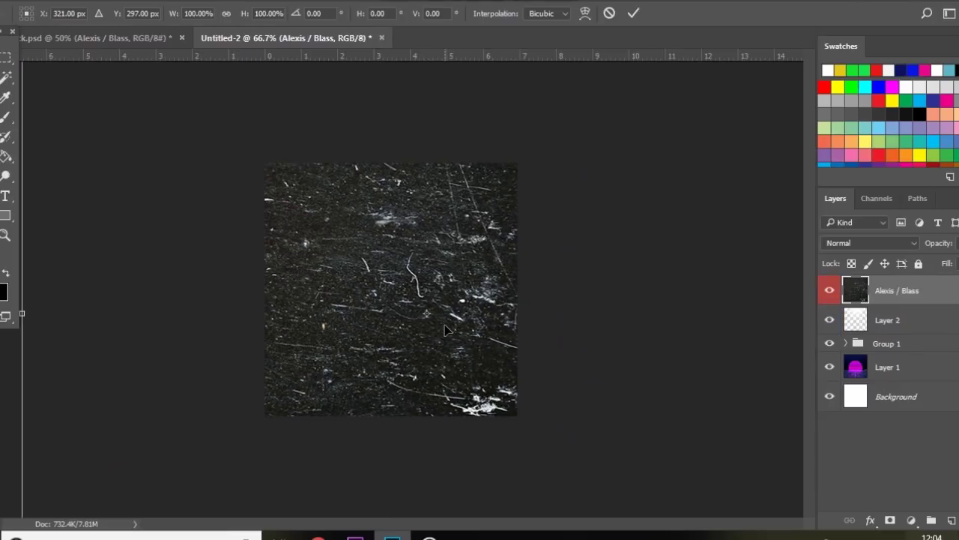
drag(219, 225, 356, 356)
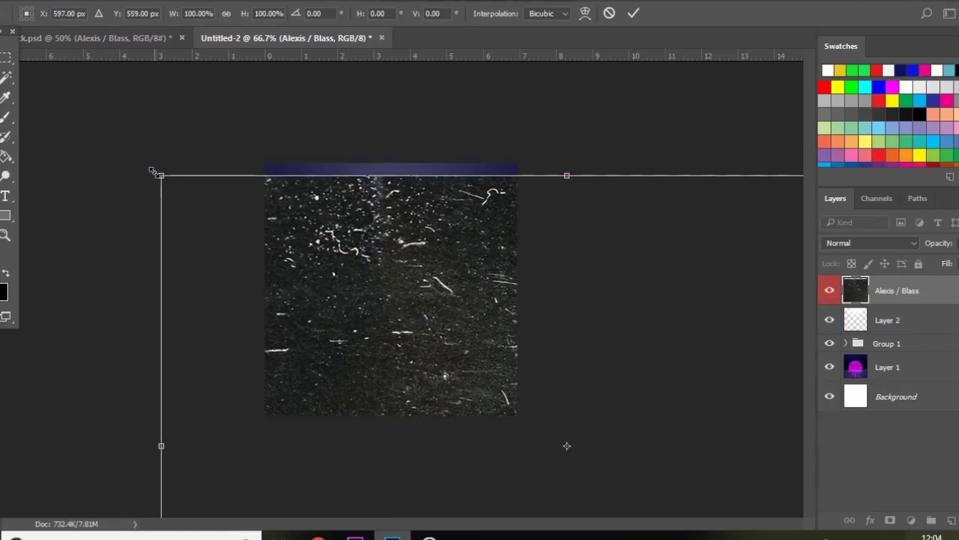
drag(185, 193, 330, 228)
key(Return)
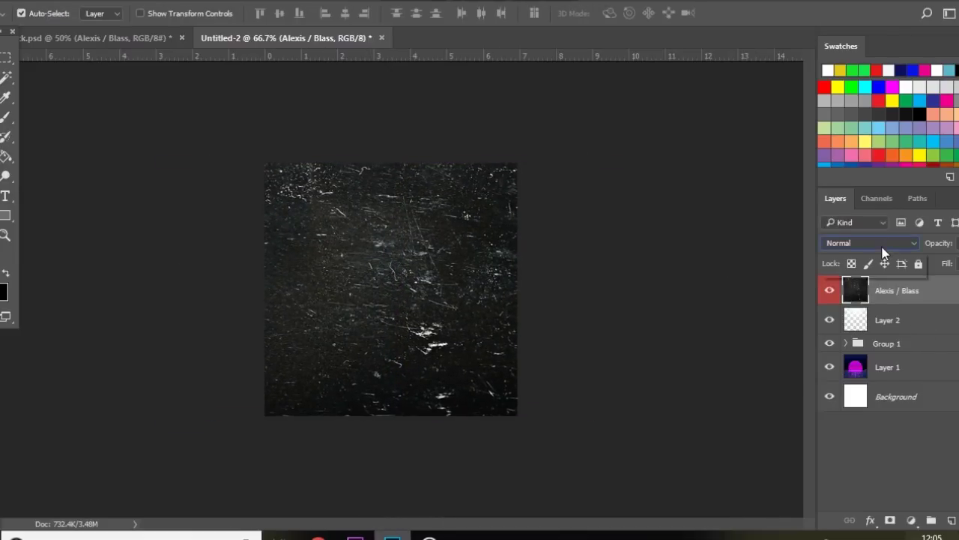
Set the scratches to Lighten and group them with Layer 2 as Group 2 below Group 1
click(888, 244)
click(877, 337)
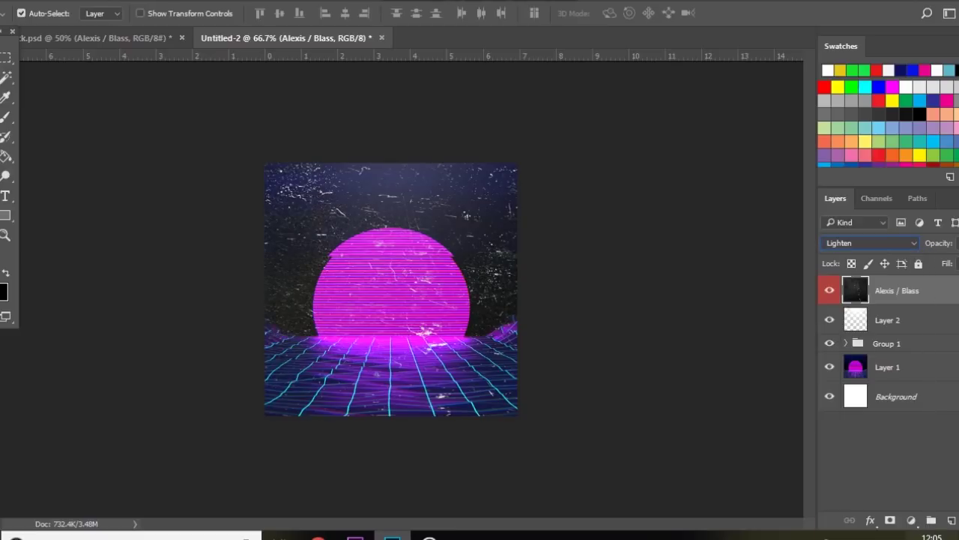
click(956, 243)
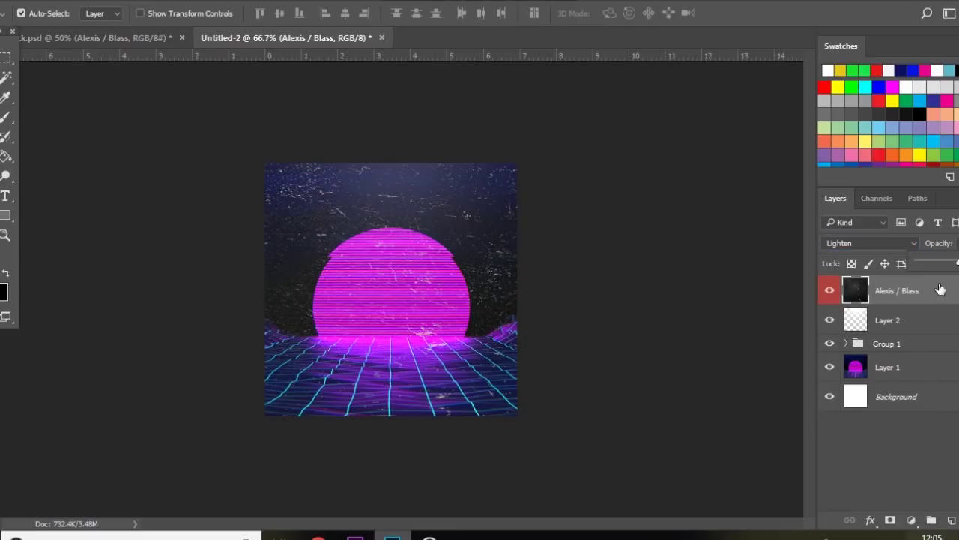
shift+click(909, 325)
key(ctrl+g)
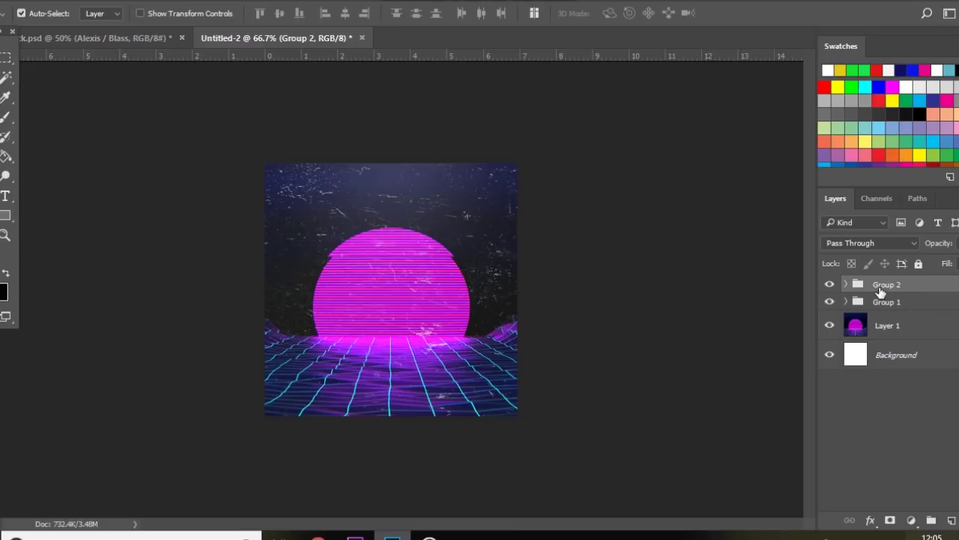
drag(881, 292, 874, 312)
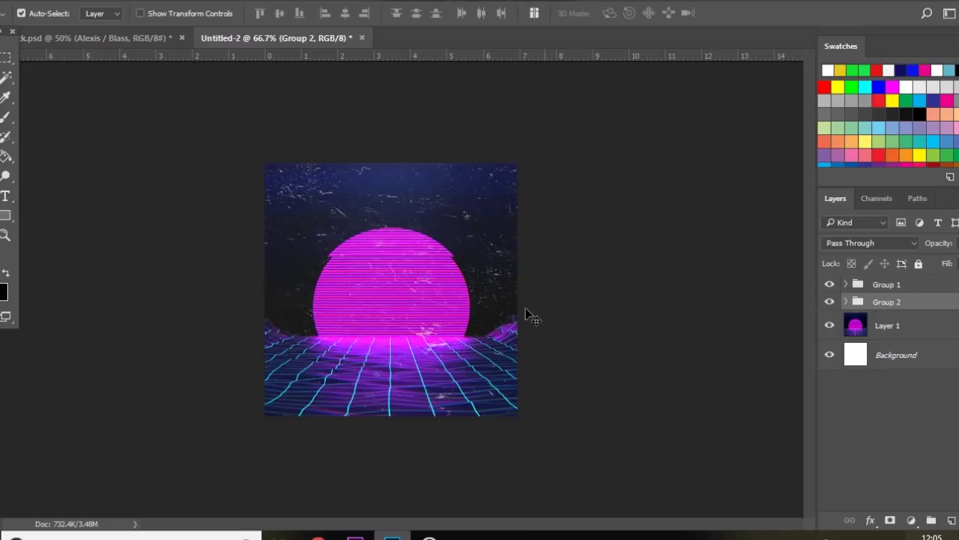
key(ctrl)
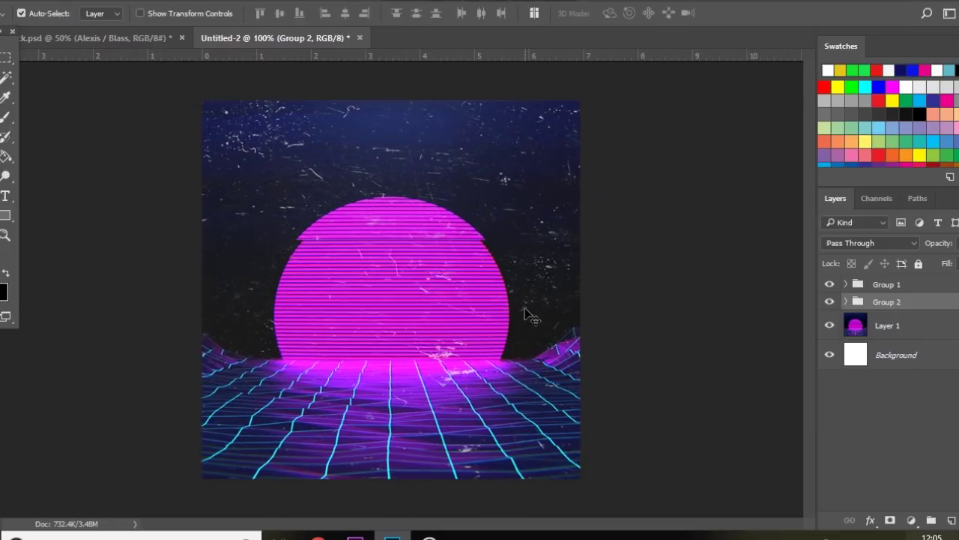
Type TIMPERS in white Bebas Neue on the sun at about 149 pt
click(6, 196)
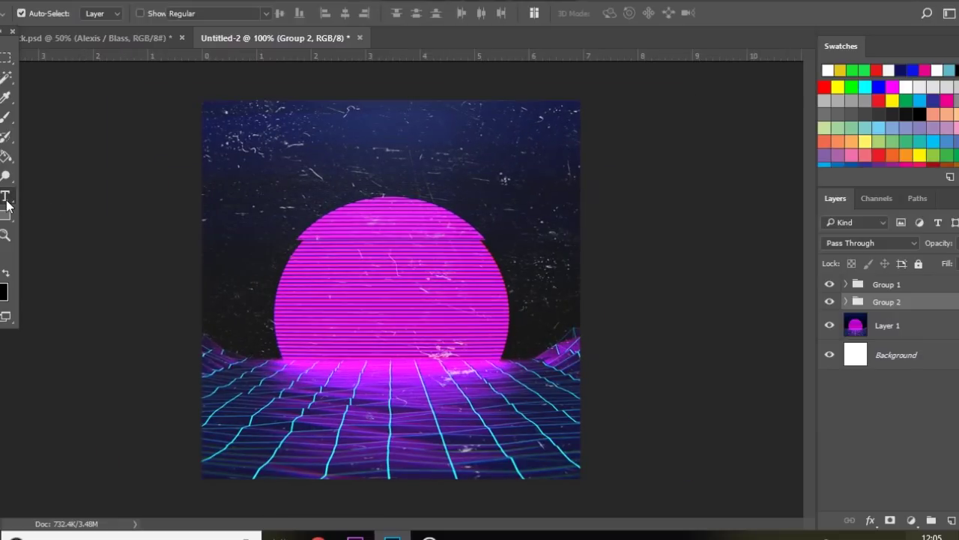
click(297, 302)
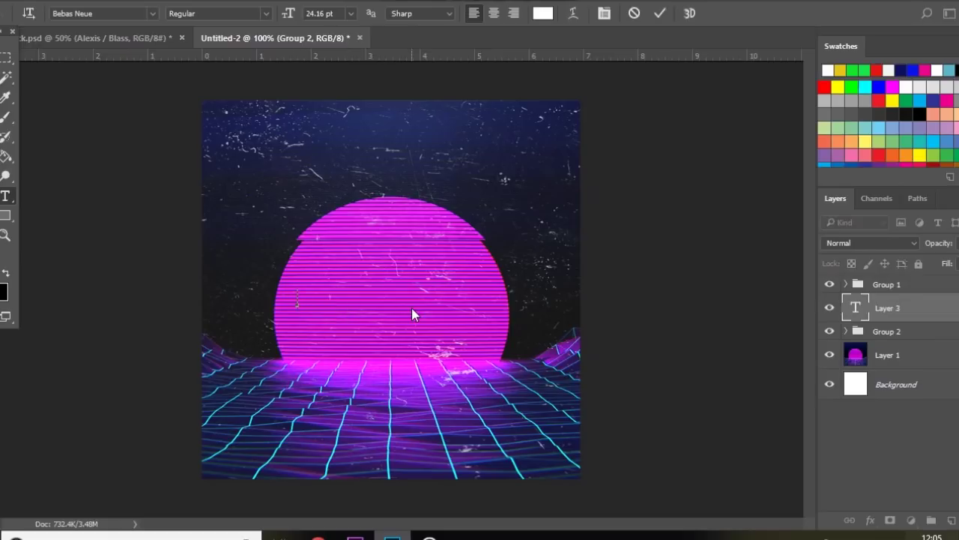
text(TIMPERS)
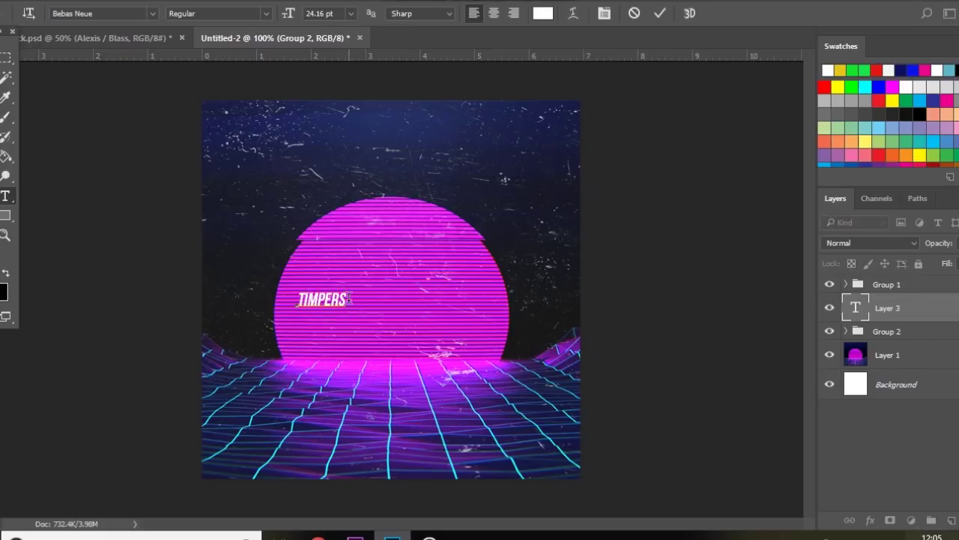
double_click(284, 294)
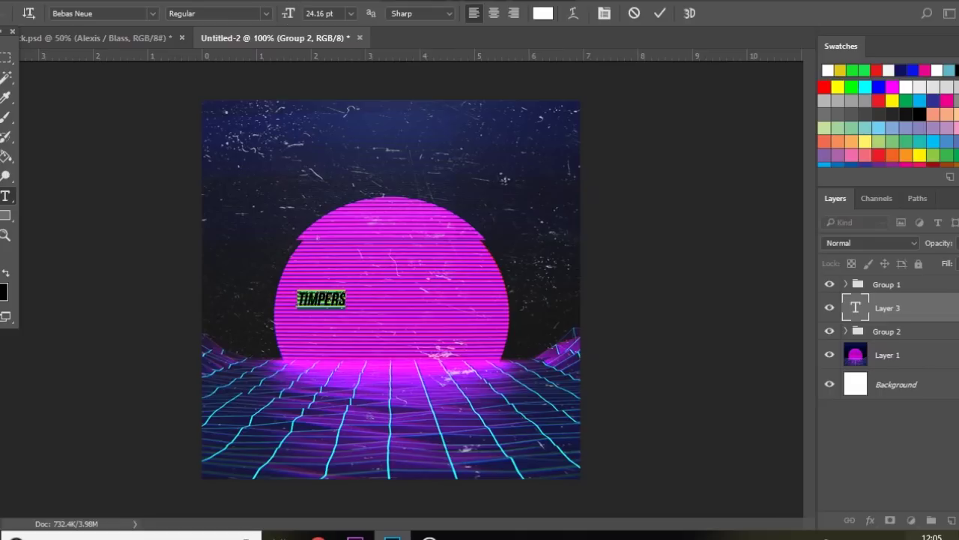
text(200)
key(Return)
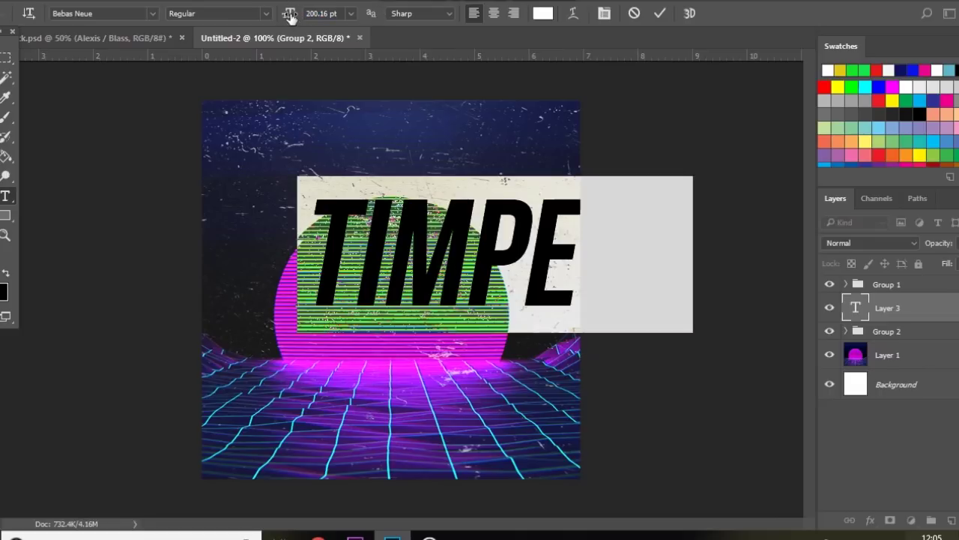
drag(290, 16, 47, 38)
key(ctrl+Return)
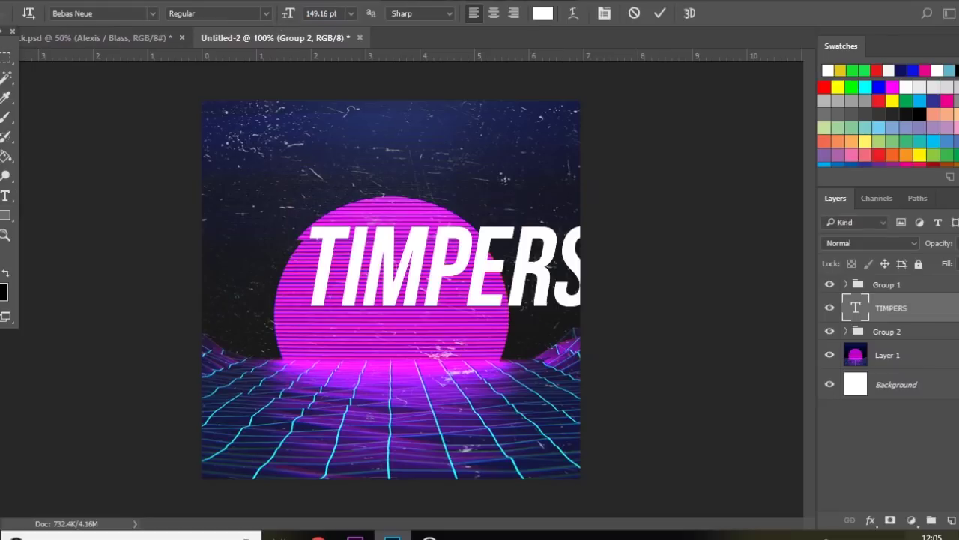
Centre TIMPERS across the sun and skew it into a forward slant of about 7°
key(v)
drag(385, 274, 321, 291)
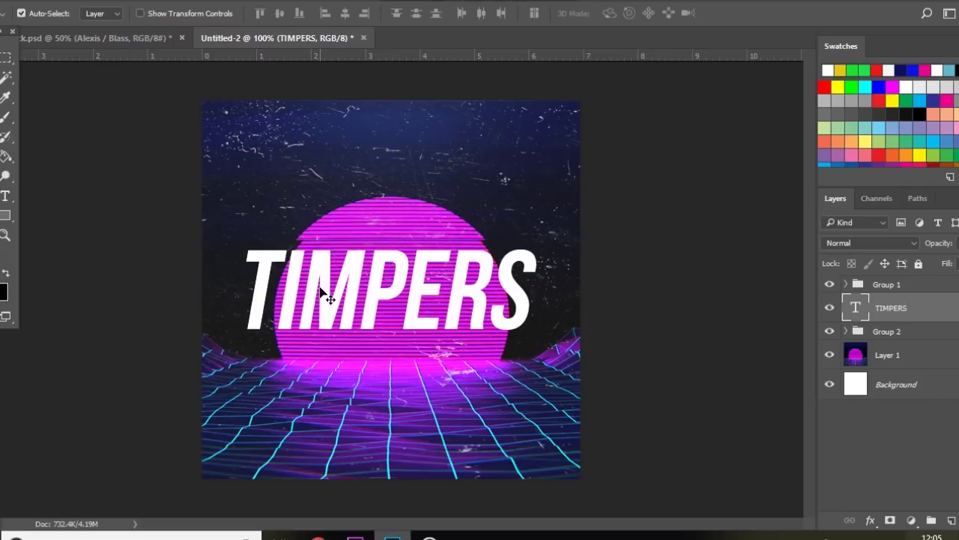
key(ctrl)
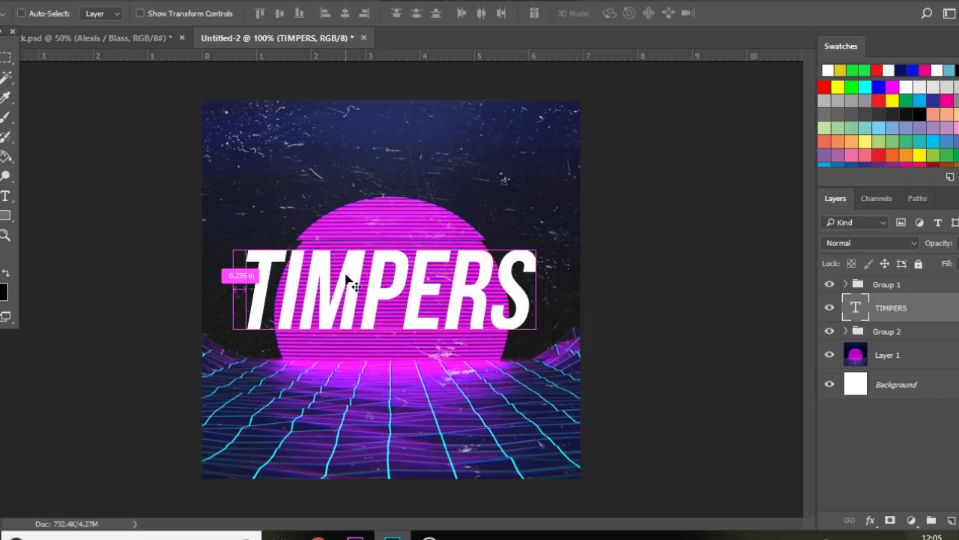
key(ctrl+t)
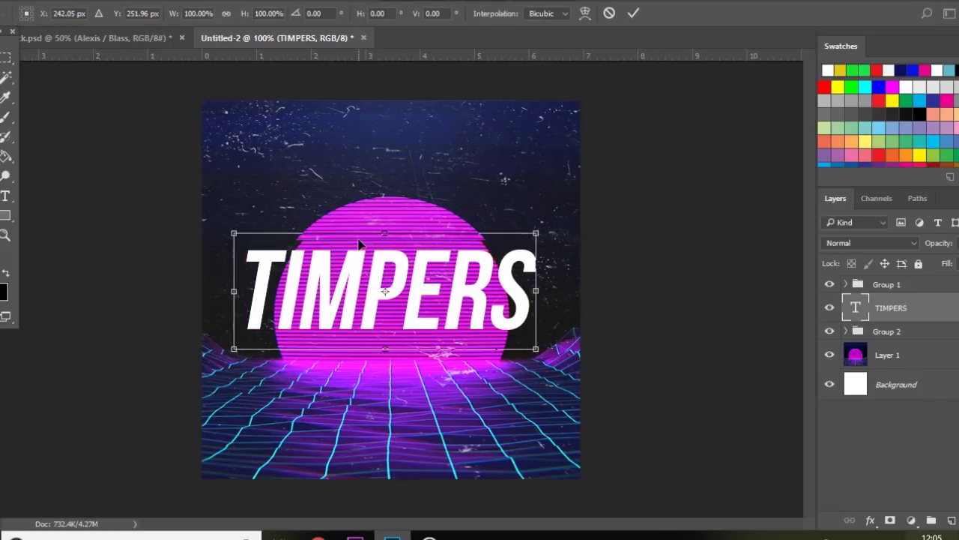
drag(385, 233, 388, 234)
key(Return)
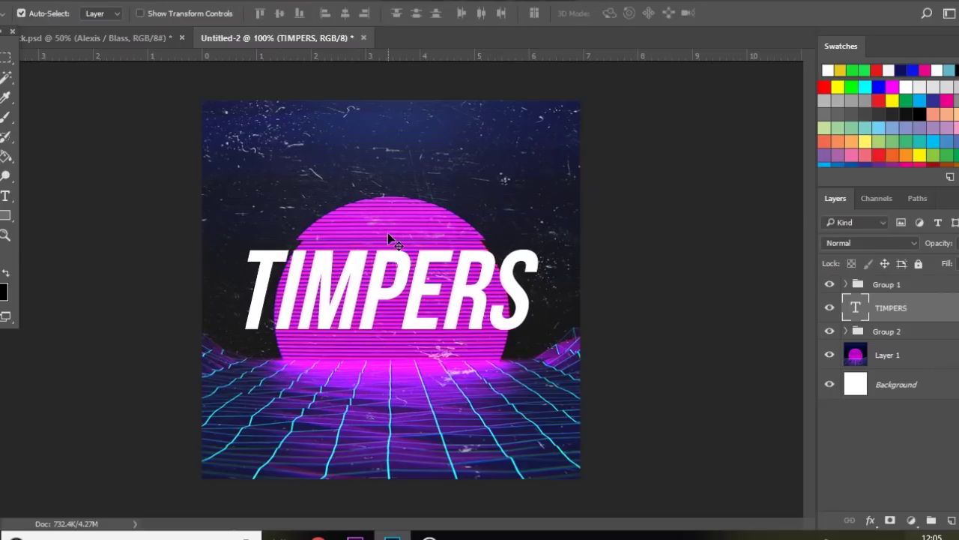
Add a Gradient Overlay to TIMPERS from the Black, White preset with a white (ffffff) left stop
double_click(953, 313)
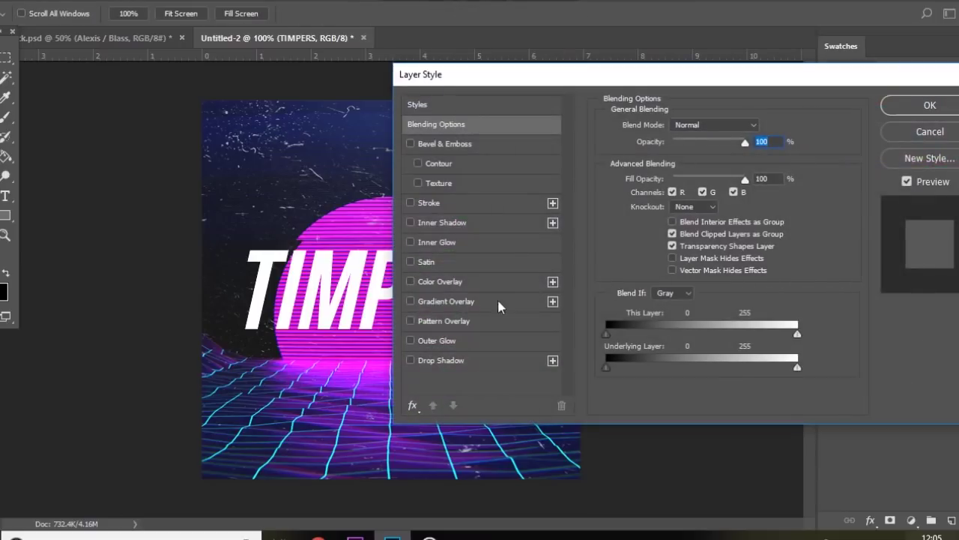
click(449, 304)
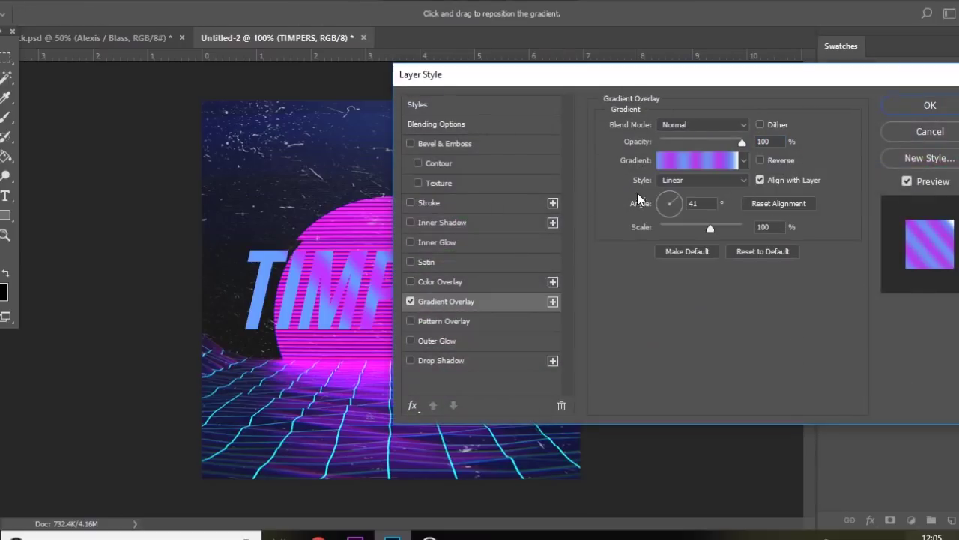
click(672, 168)
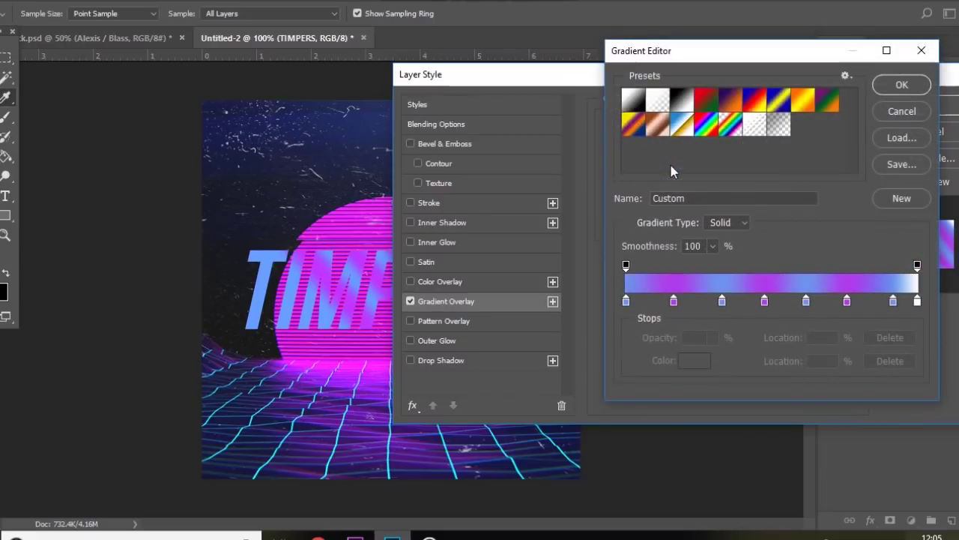
click(680, 103)
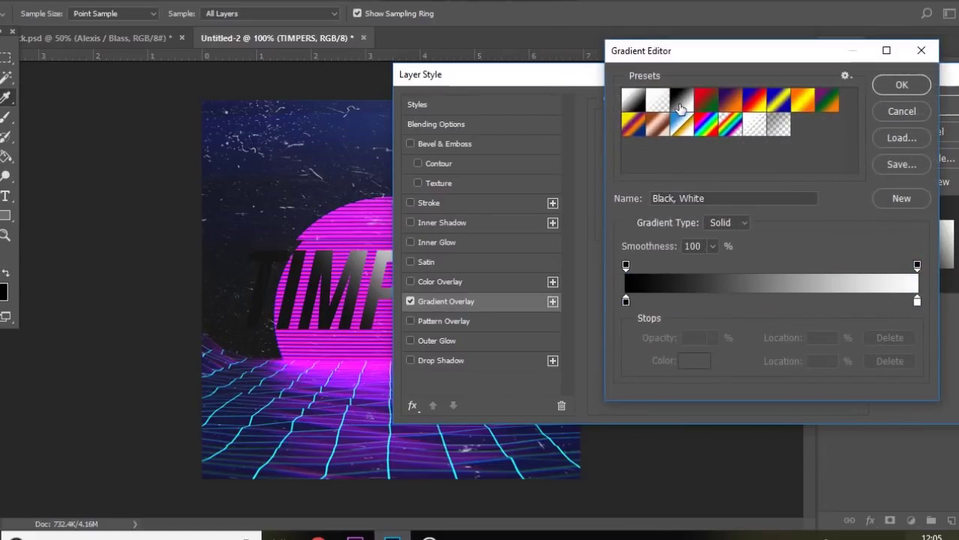
double_click(627, 301)
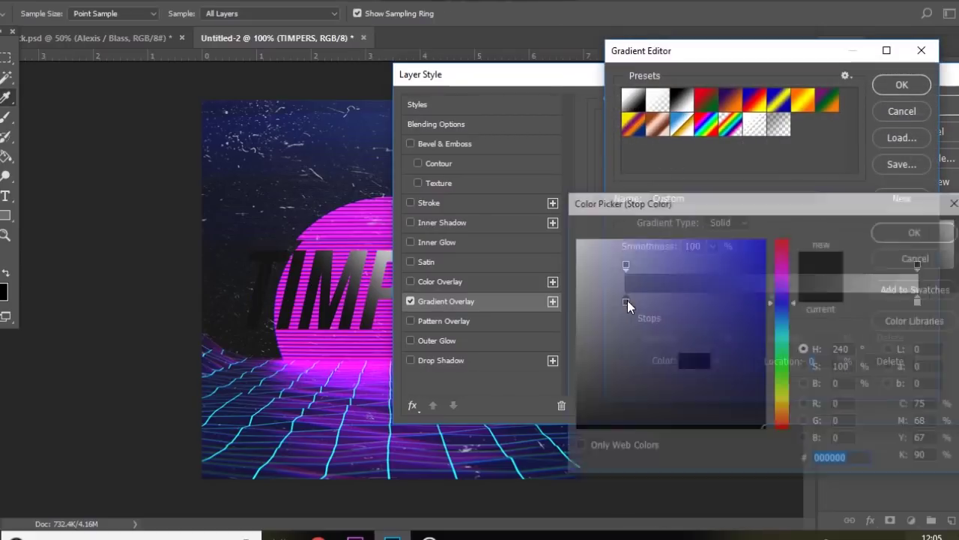
click(933, 237)
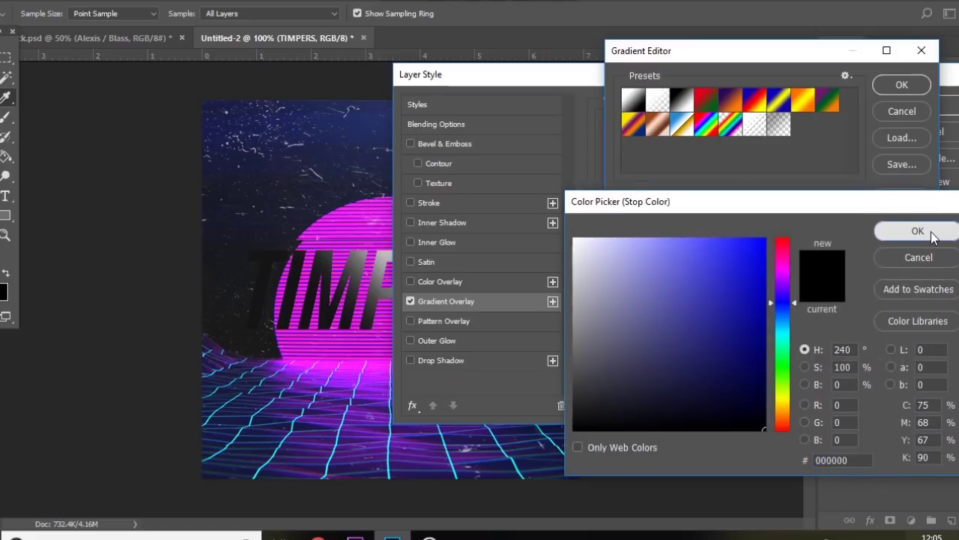
double_click(626, 300)
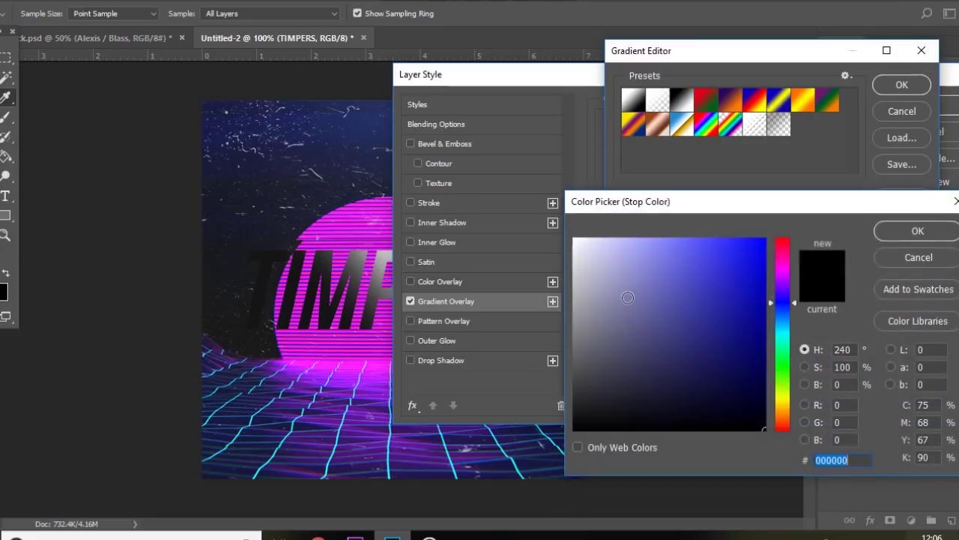
text(ffffff)
key(Return)
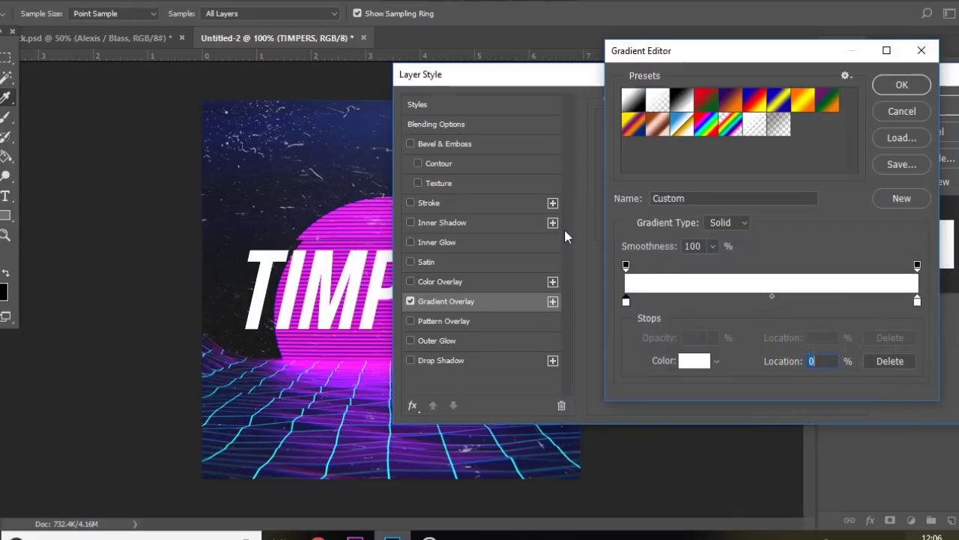
Add a vivid magenta stop at 15% and a near-black stop at 25% to the gradient
double_click(670, 301)
click(670, 300)
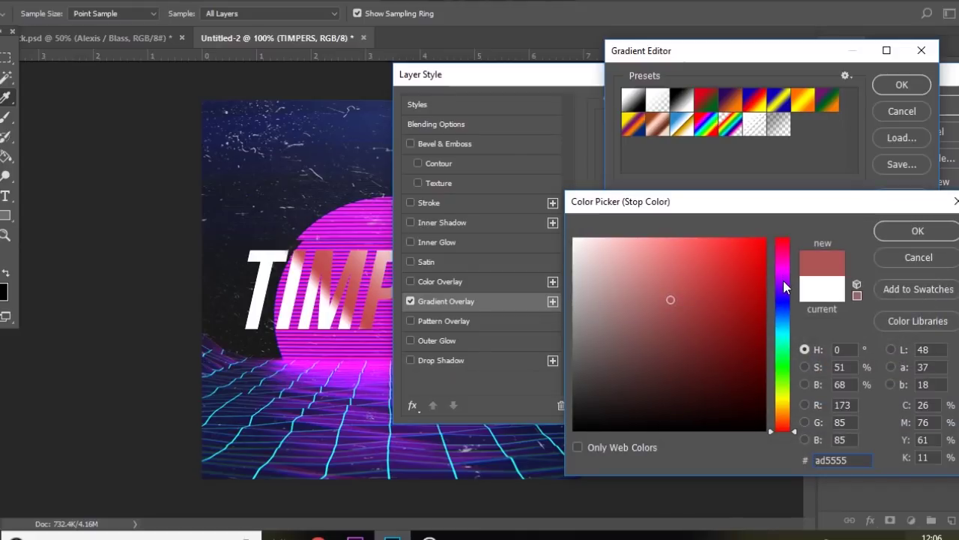
click(783, 275)
drag(724, 262, 735, 256)
key(Return)
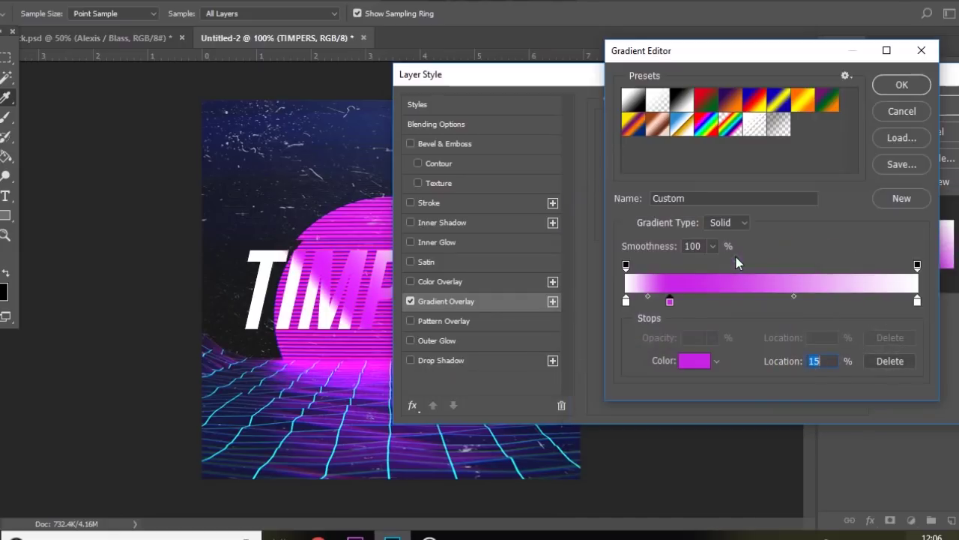
click(696, 301)
double_click(695, 300)
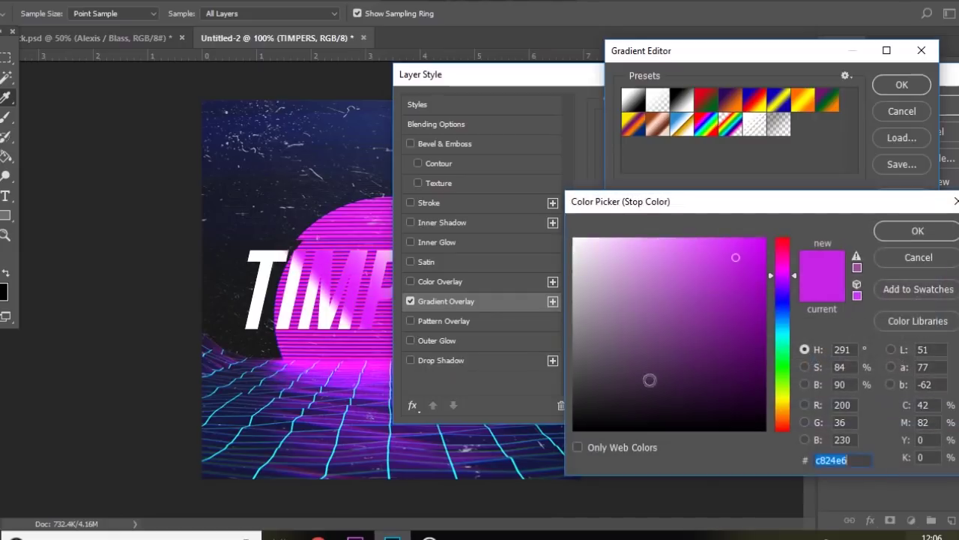
click(641, 390)
click(595, 417)
key(Return)
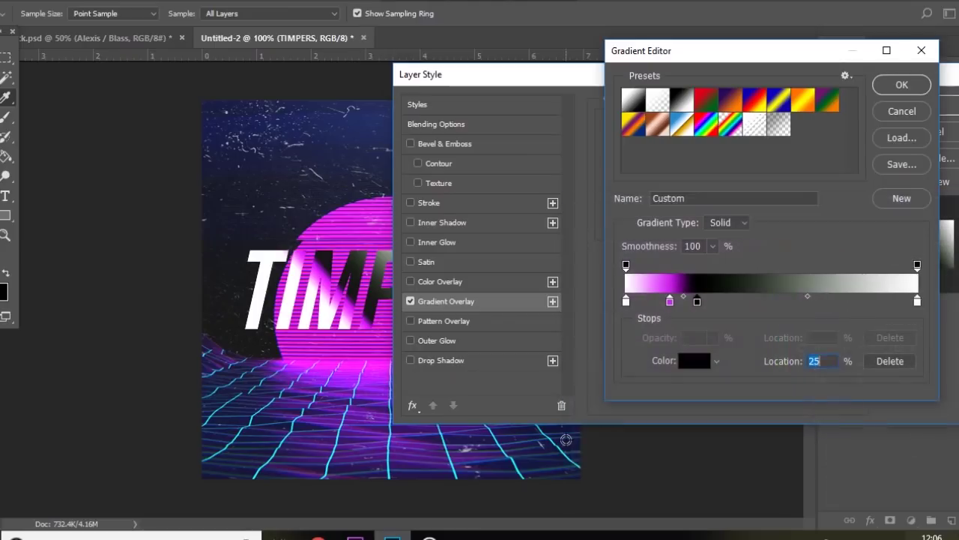
Accept the gradient and set the overlay angle to 90°
click(901, 84)
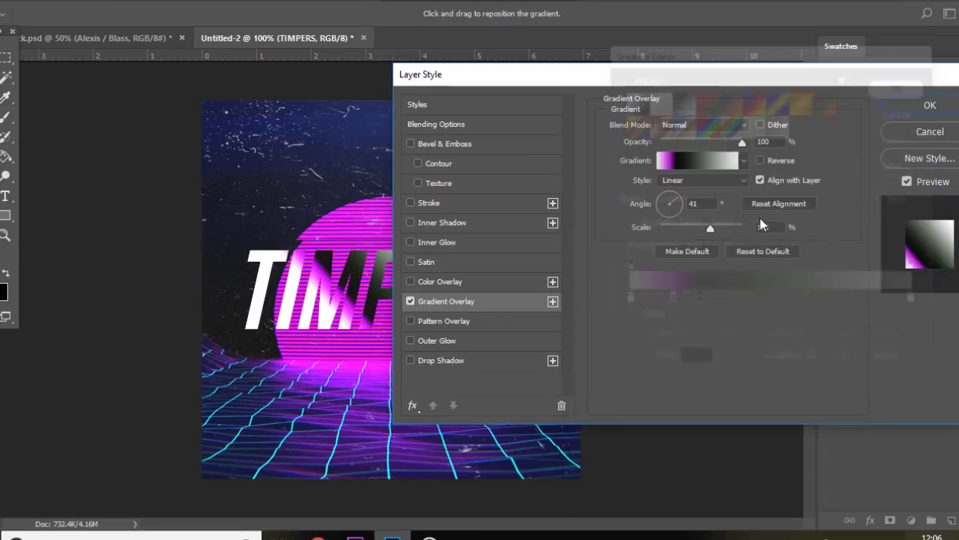
click(696, 204)
text(90)
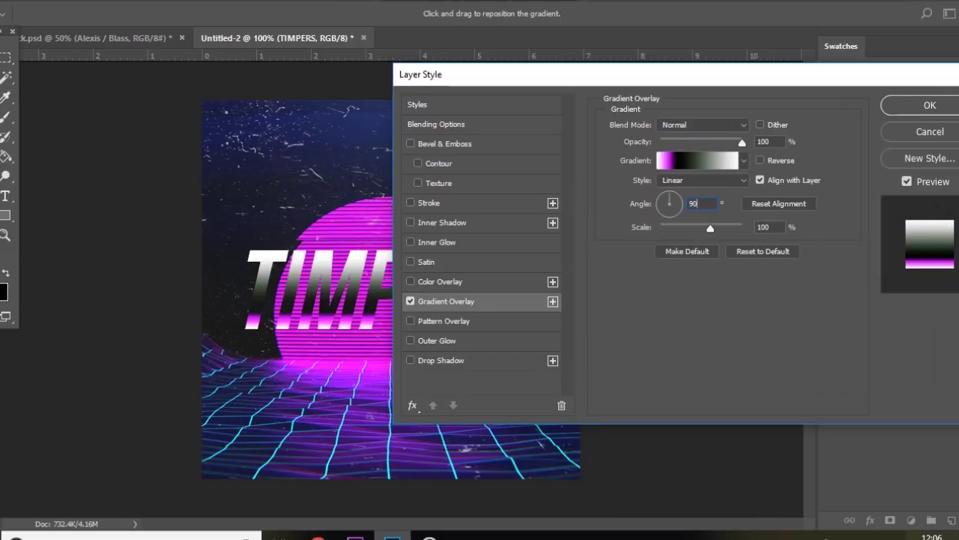
Add a white stop at 34% and a cyan stop to the TIMPERS gradient
click(675, 159)
drag(701, 301, 677, 300)
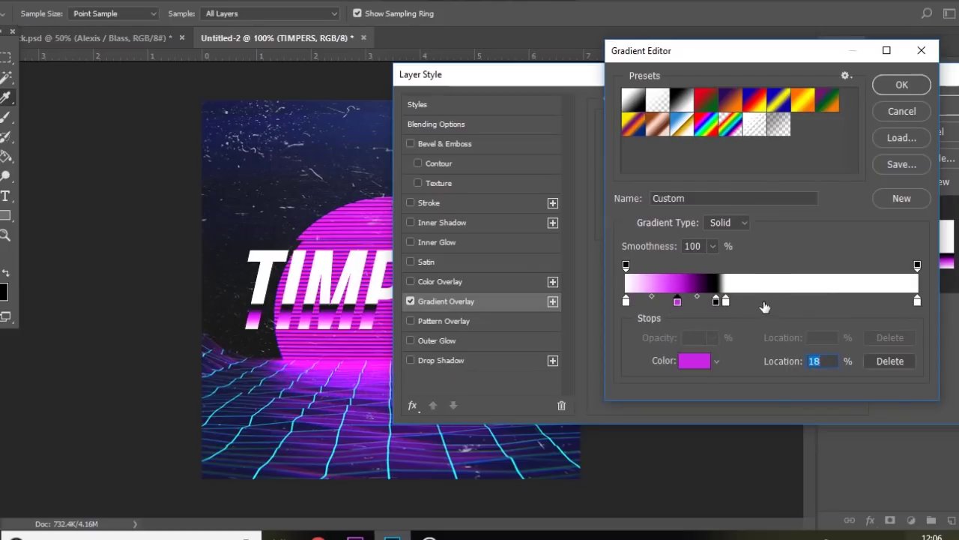
double_click(793, 303)
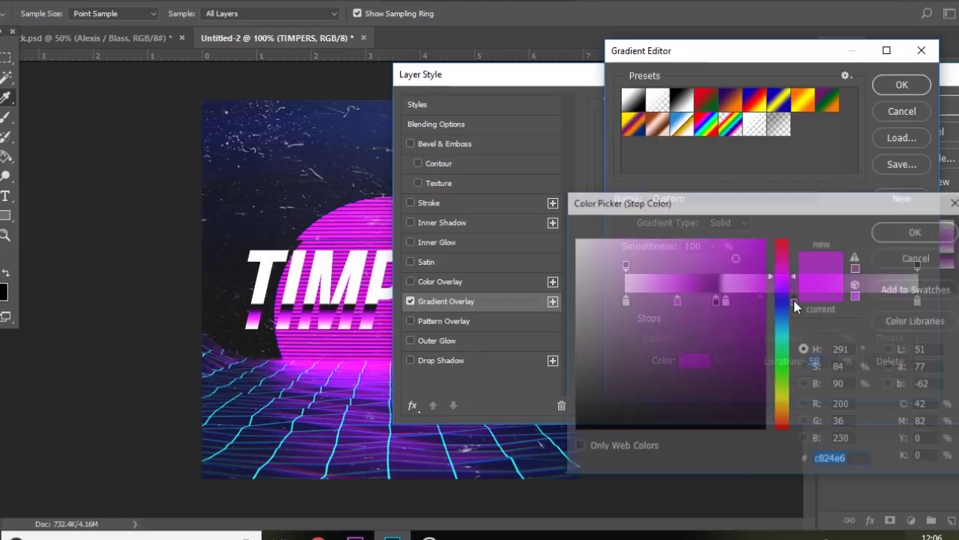
click(781, 325)
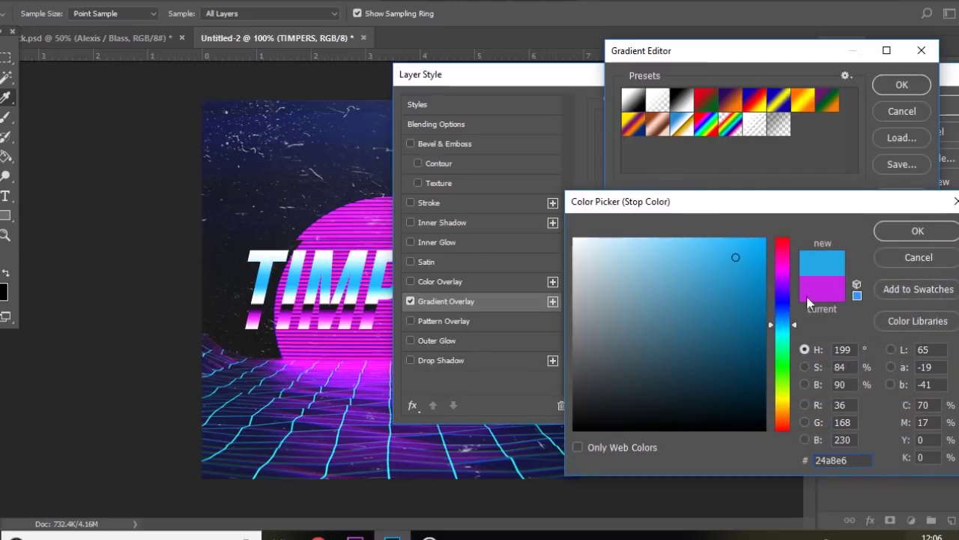
click(889, 230)
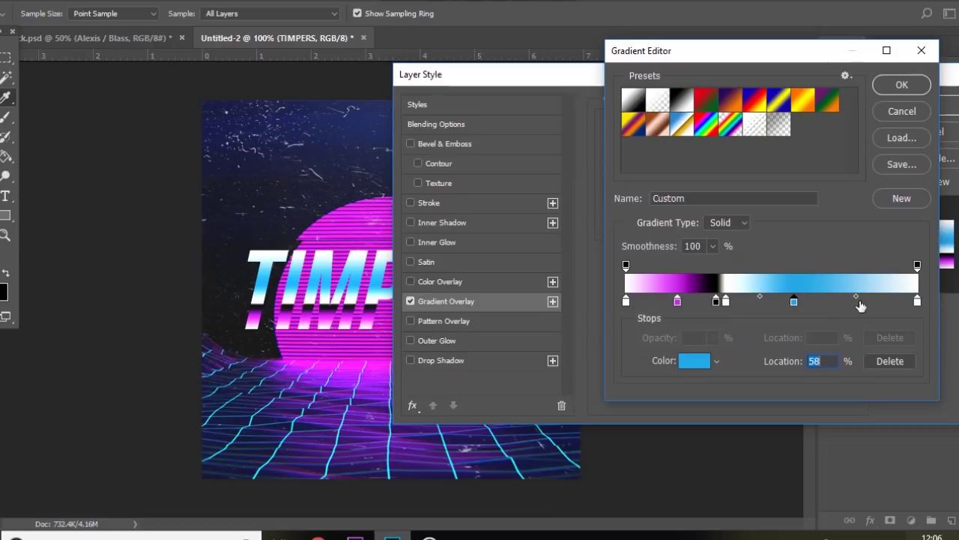
Add a pure white stop at 82% and make the end stop pure black
drag(921, 306, 869, 307)
double_click(867, 303)
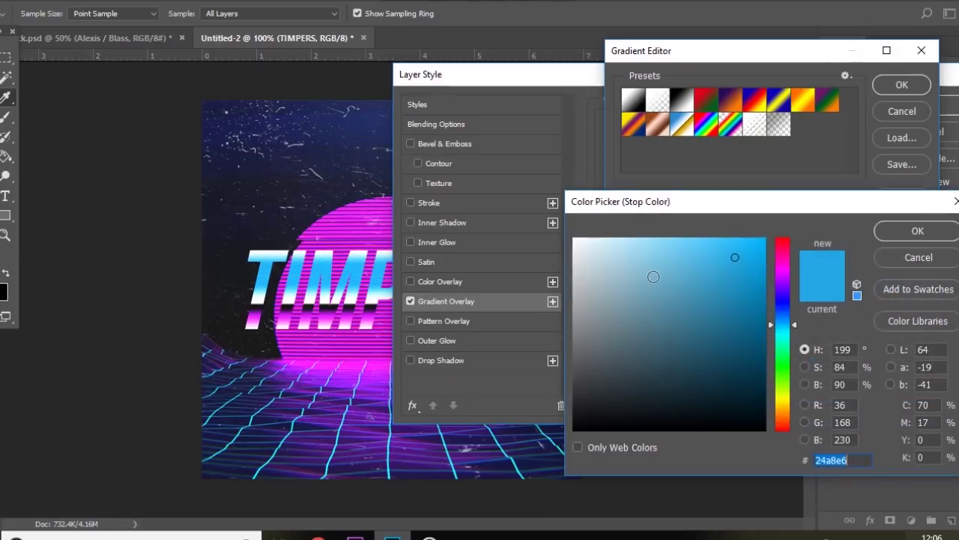
drag(653, 276, 561, 222)
key(Return)
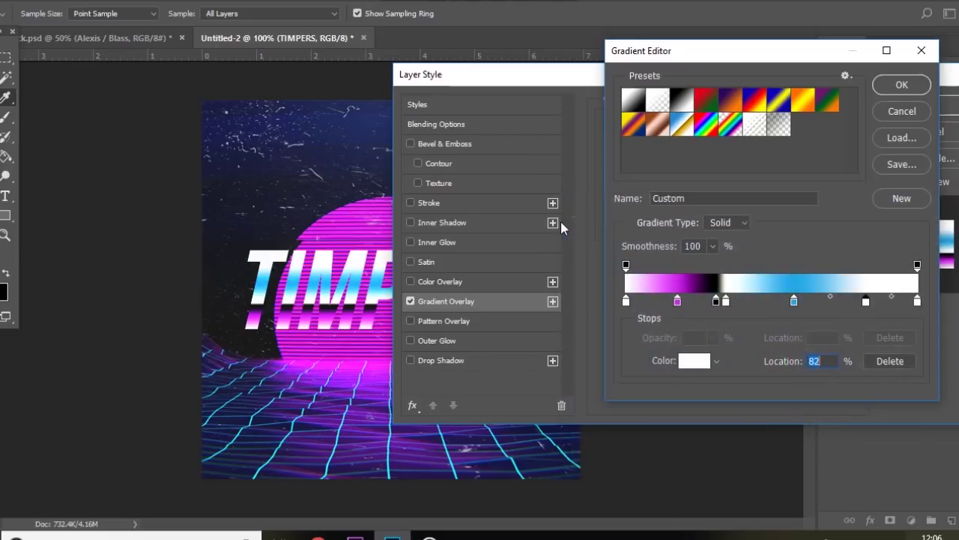
click(917, 302)
double_click(917, 301)
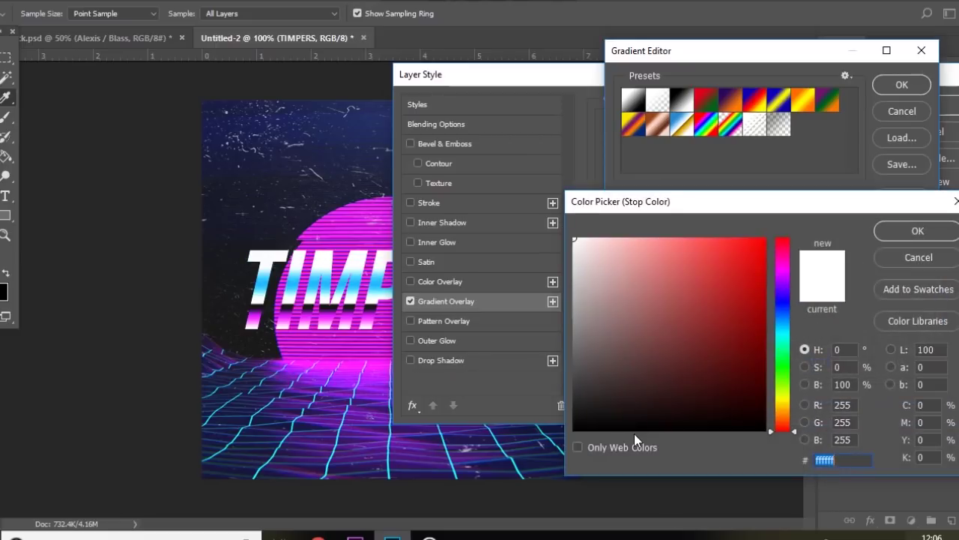
drag(610, 417, 561, 430)
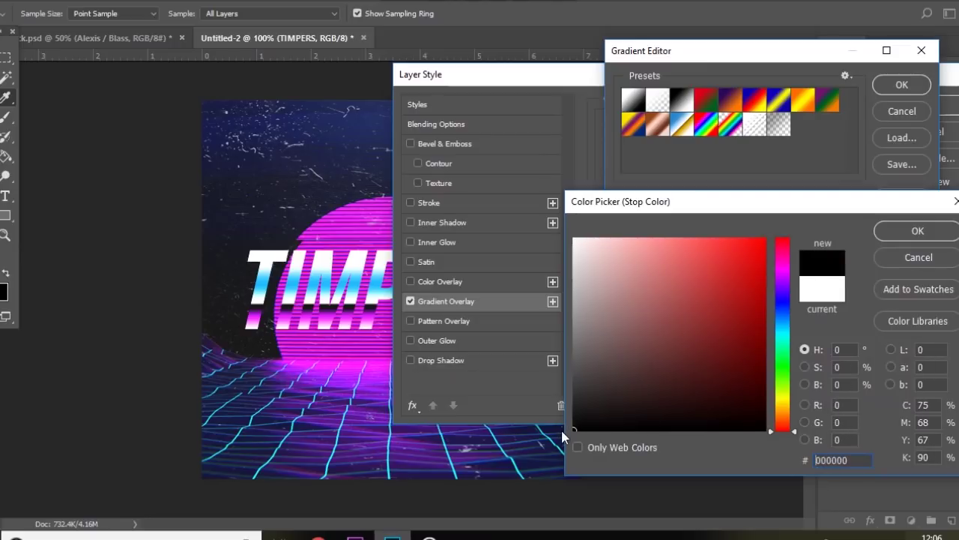
key(Return)
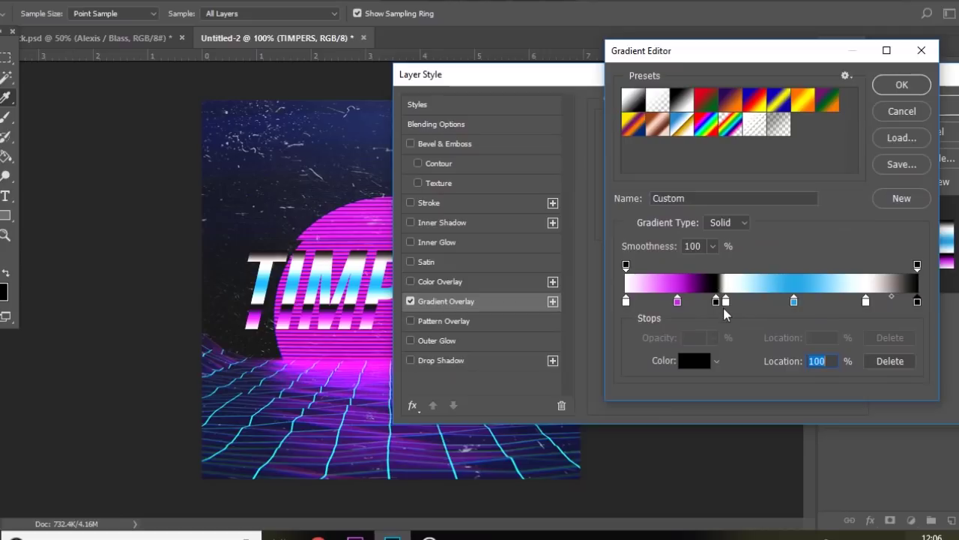
Move the cyan stop to 51%, shift its blend point toward white, and accept the gradient
drag(725, 301, 721, 301)
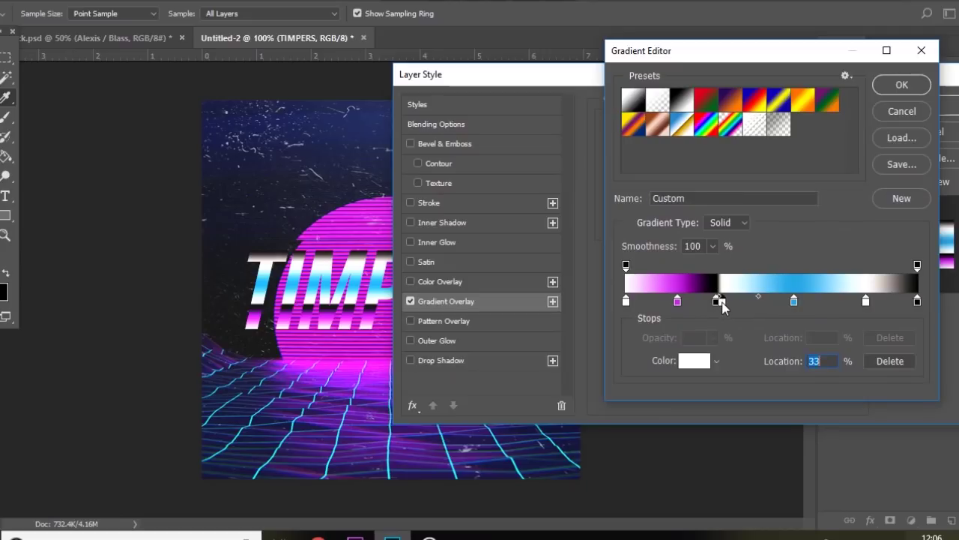
click(794, 301)
drag(794, 301, 775, 301)
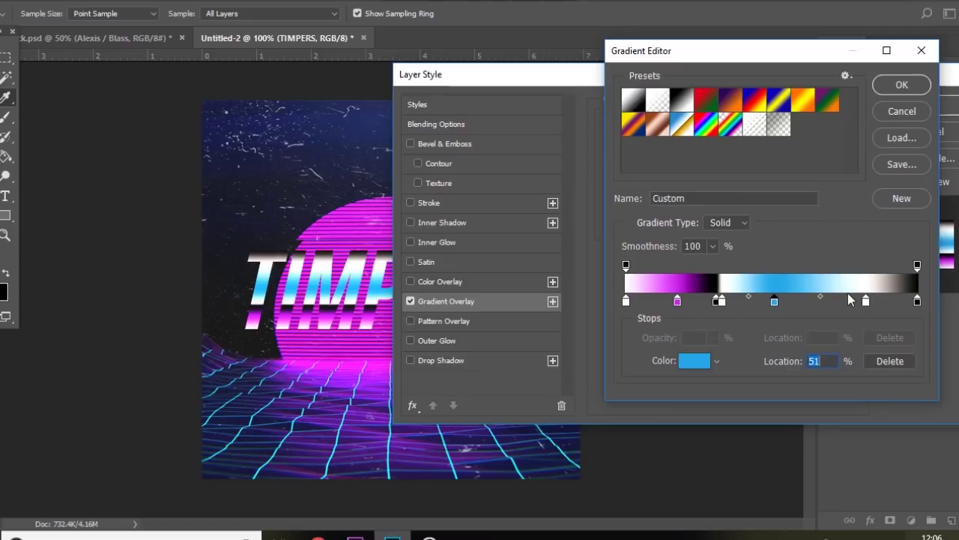
mouse_move(820, 296)
mouse_down()
mouse_move(850, 296)
mouse_move(829, 298)
mouse_up()
click(884, 93)
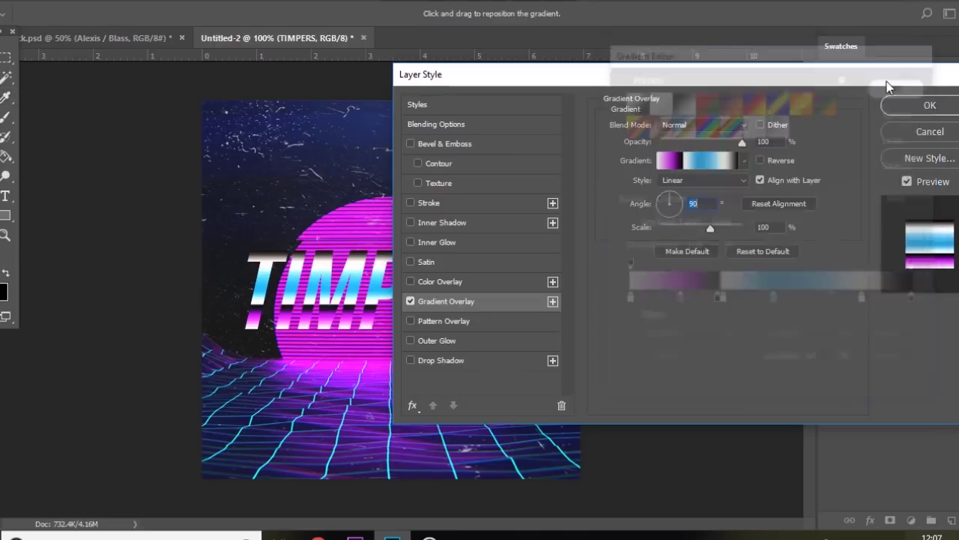
Add an Overlay Inner Glow at about 67% opacity and apply the layer style
click(411, 242)
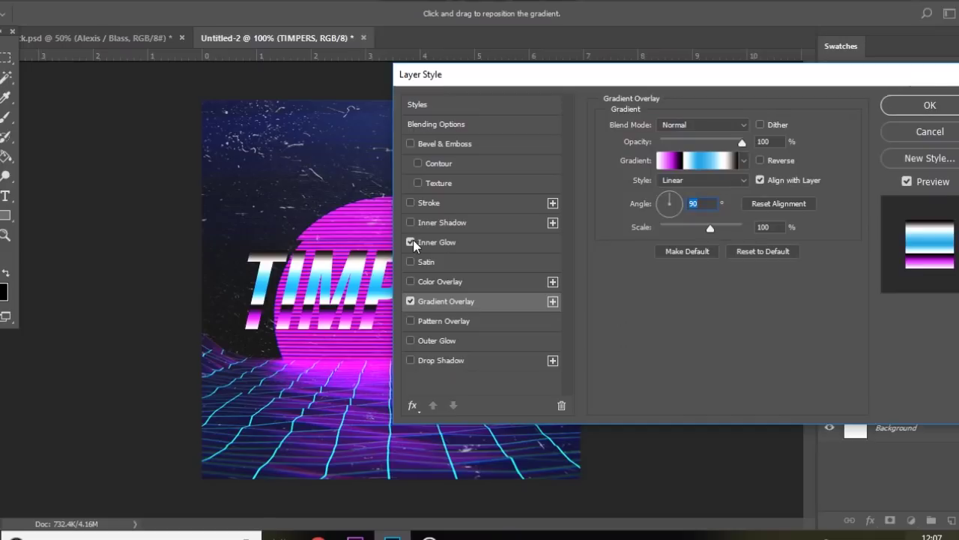
click(416, 243)
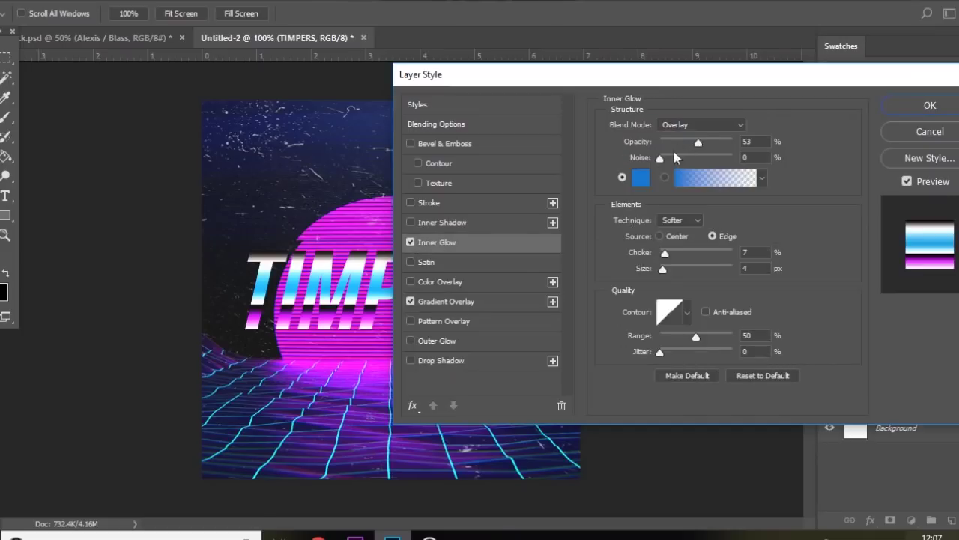
drag(705, 139, 712, 140)
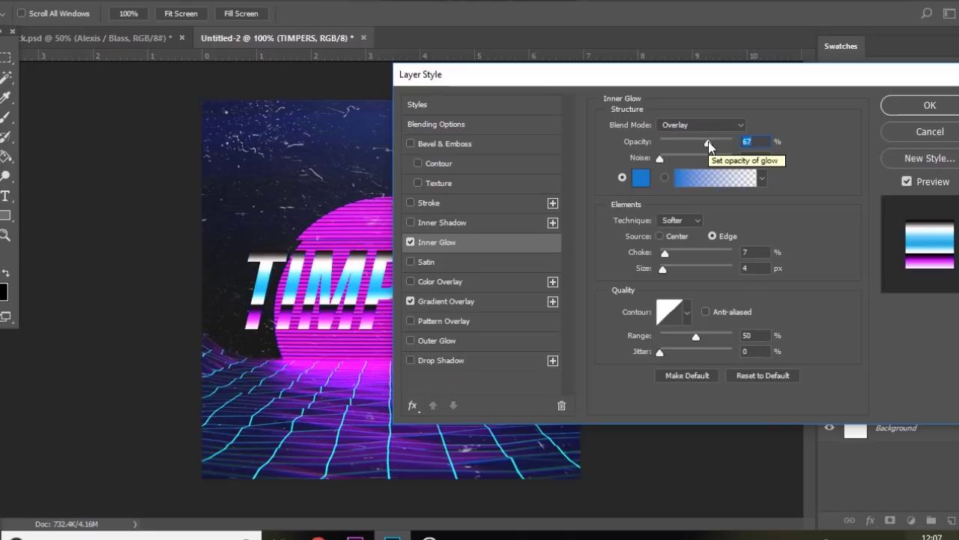
key(Return)
Rasterize the TIMPERS layer style and add a new empty layer
right_click(933, 314)
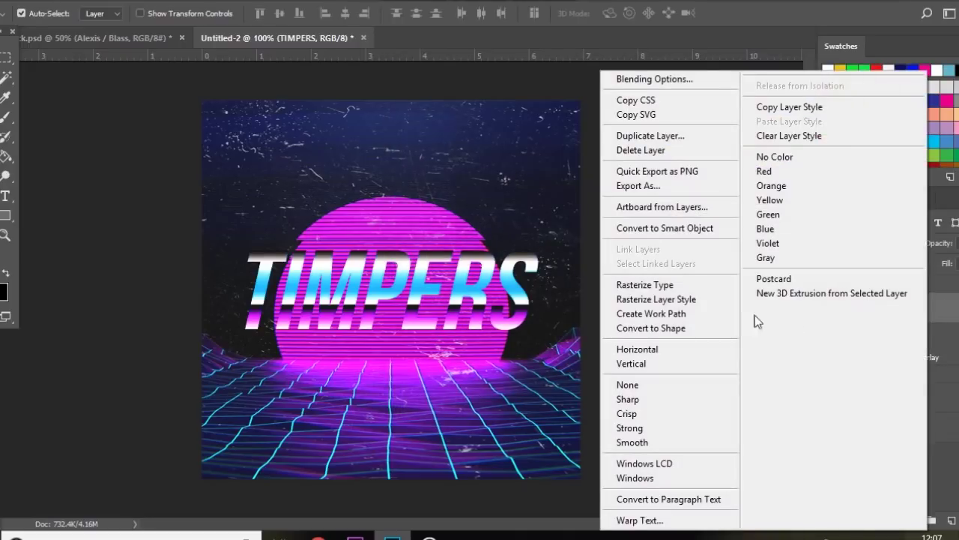
click(655, 299)
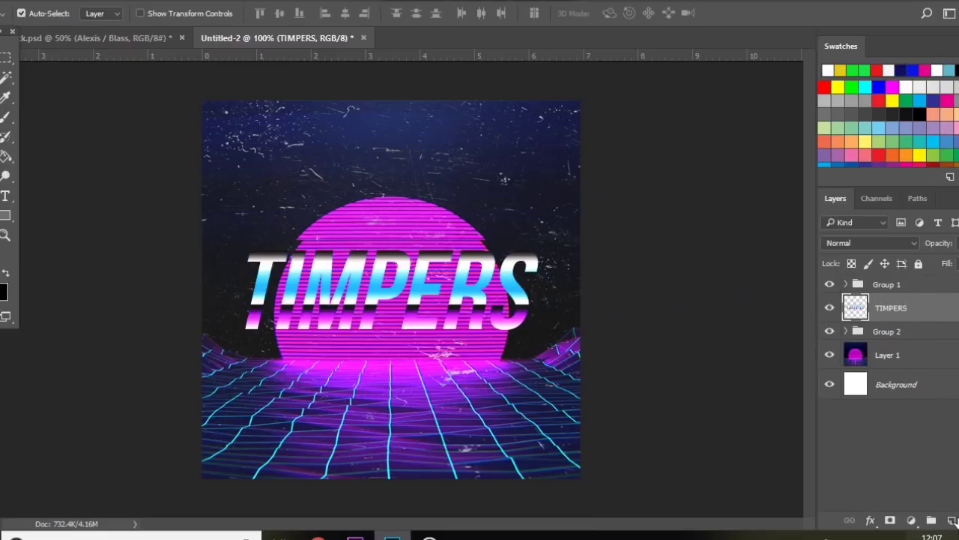
click(952, 520)
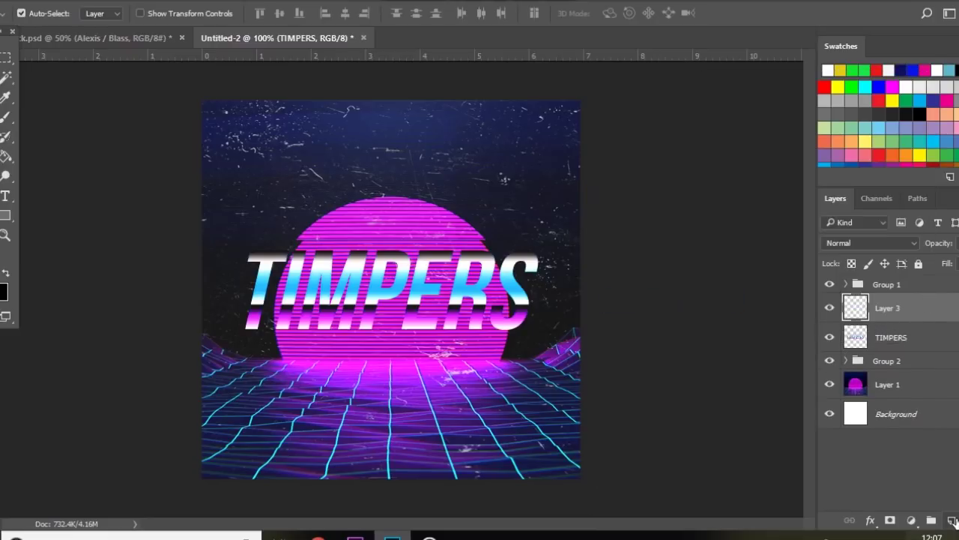
Fill an expanded TIMPERS selection with white on Layer 3 and move it beneath TIMPERS
ctrl+click(856, 338)
key(alt+s)
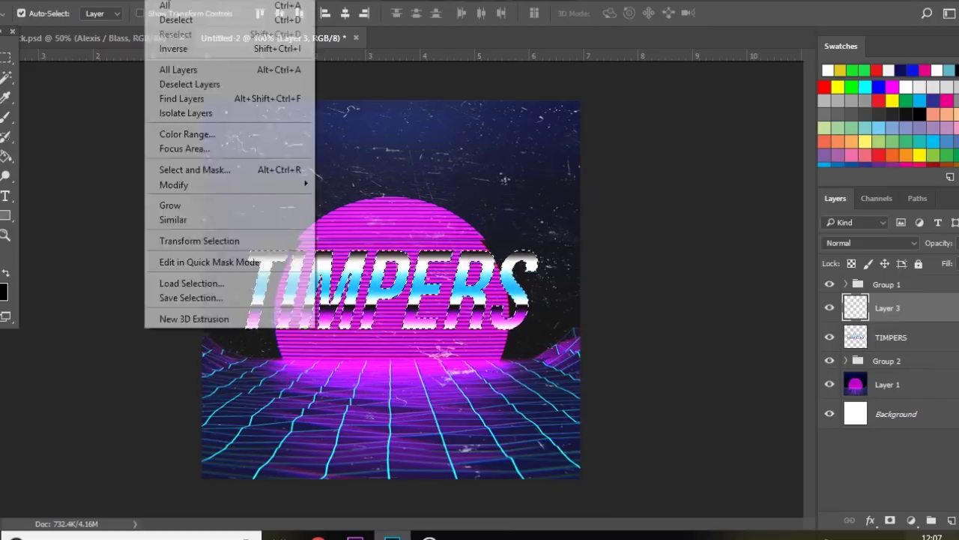
mouse_move(275, 186)
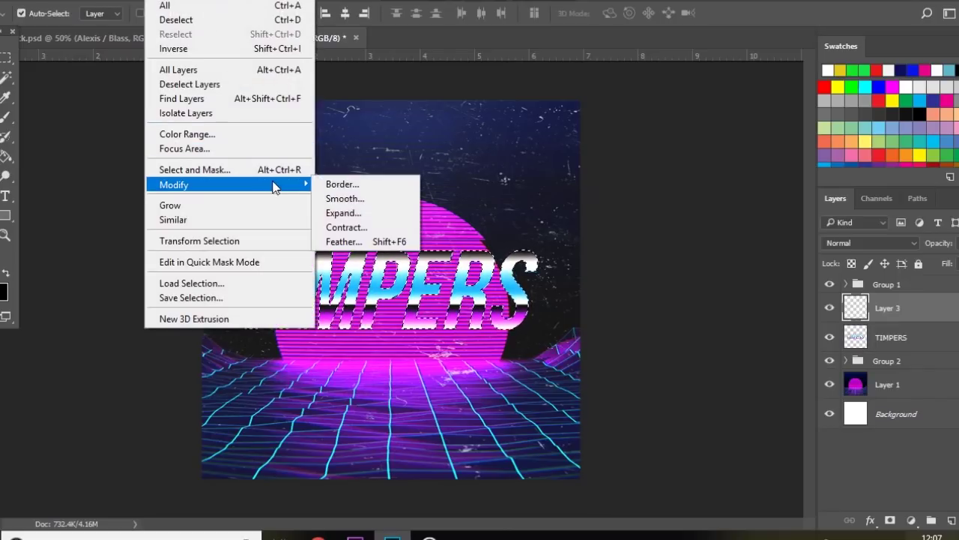
click(341, 214)
key(Return)
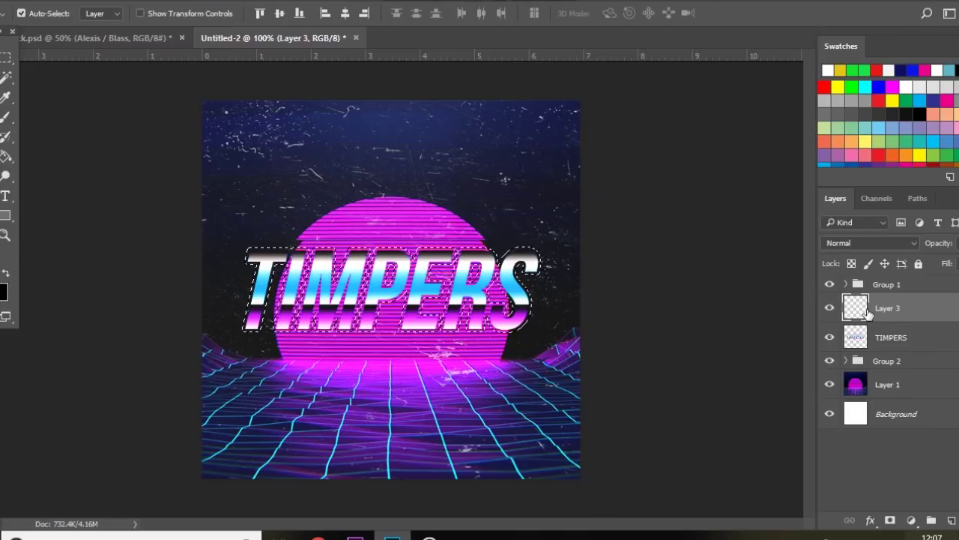
key(ctrl+BackSpace)
key(ctrl+d)
drag(907, 311, 890, 341)
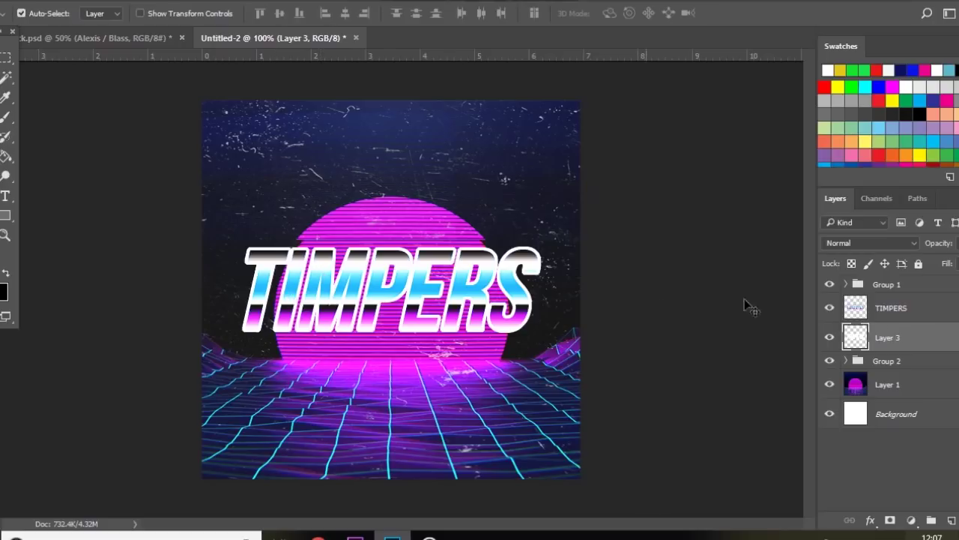
Add a Gradient Overlay to Layer 3, starting from the Black, White gradient
double_click(921, 339)
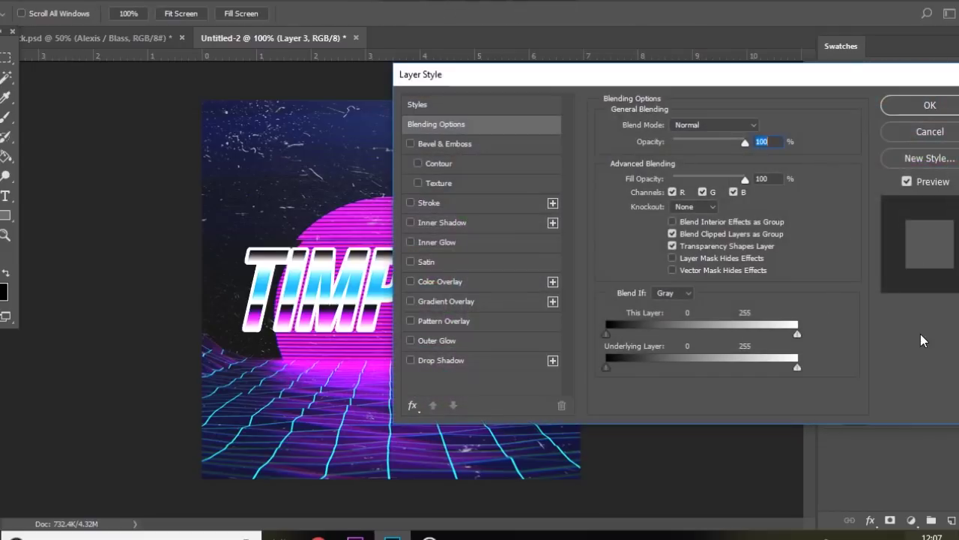
click(443, 301)
click(691, 166)
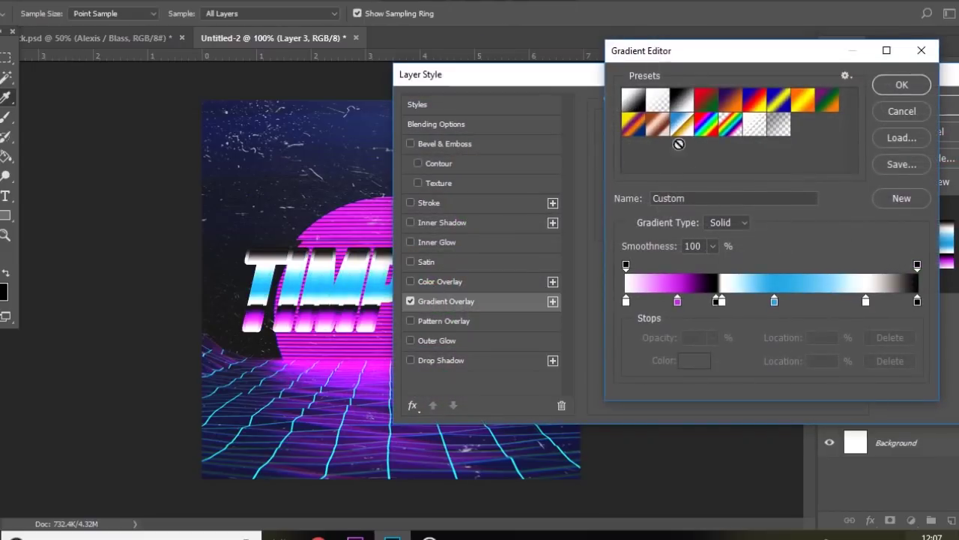
click(683, 105)
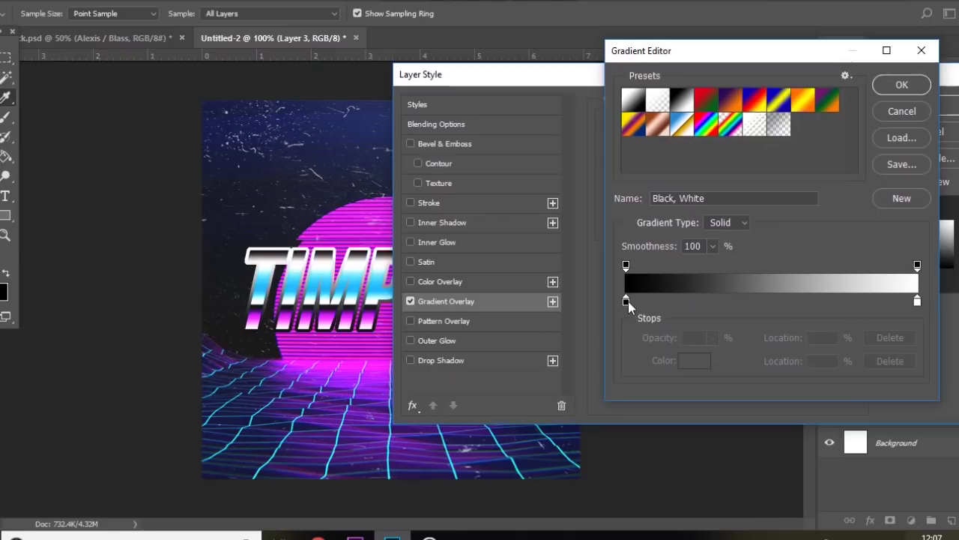
Make the first gradient stop violet and add a light cyan stop at 15%
double_click(625, 300)
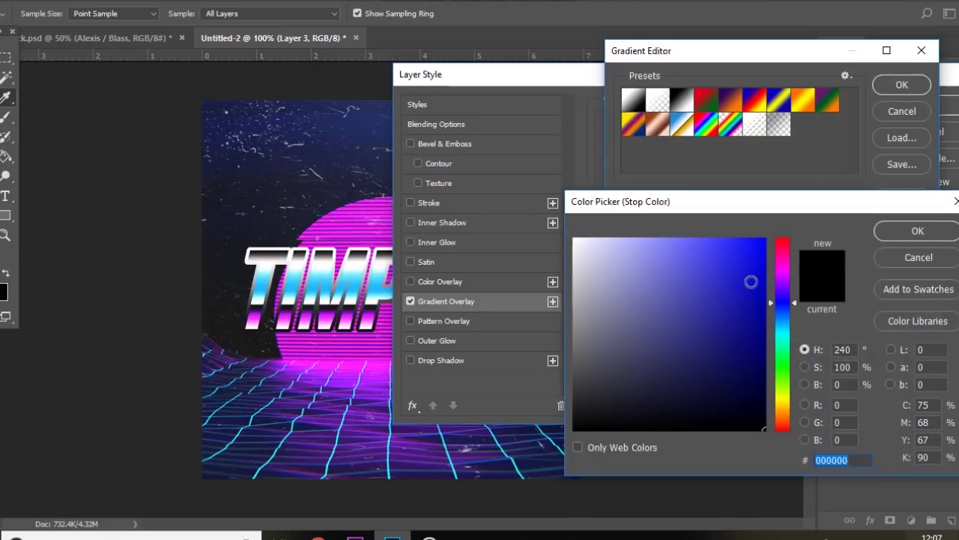
click(780, 296)
drag(781, 297, 781, 293)
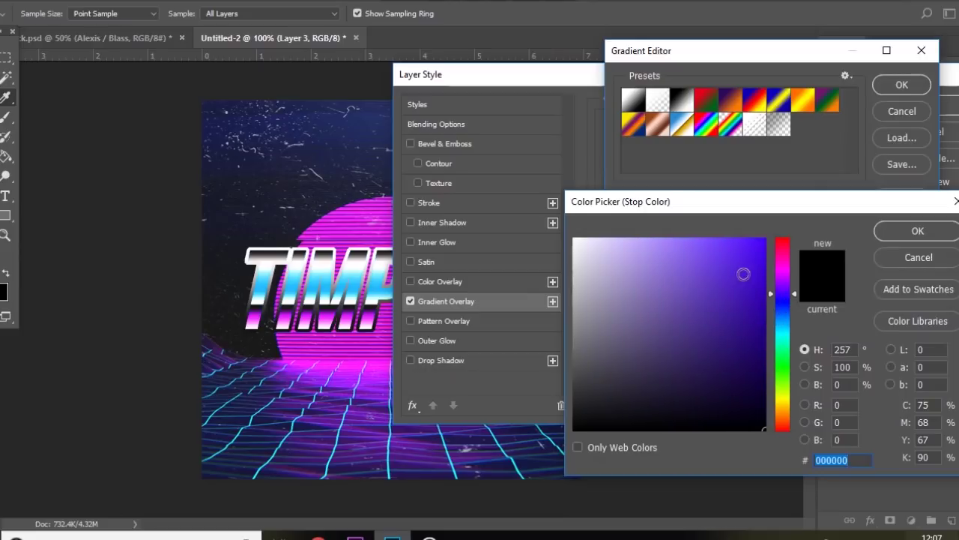
drag(745, 260, 726, 265)
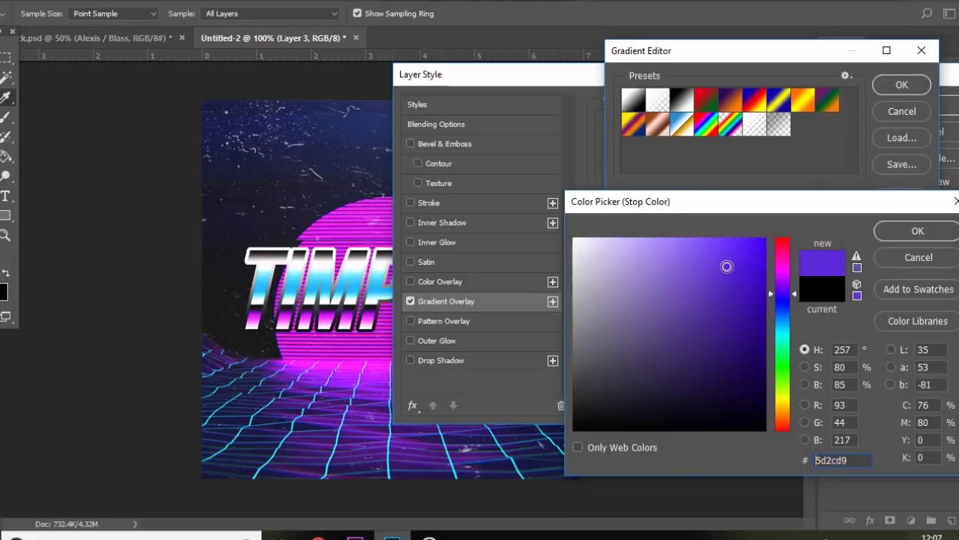
key(Return)
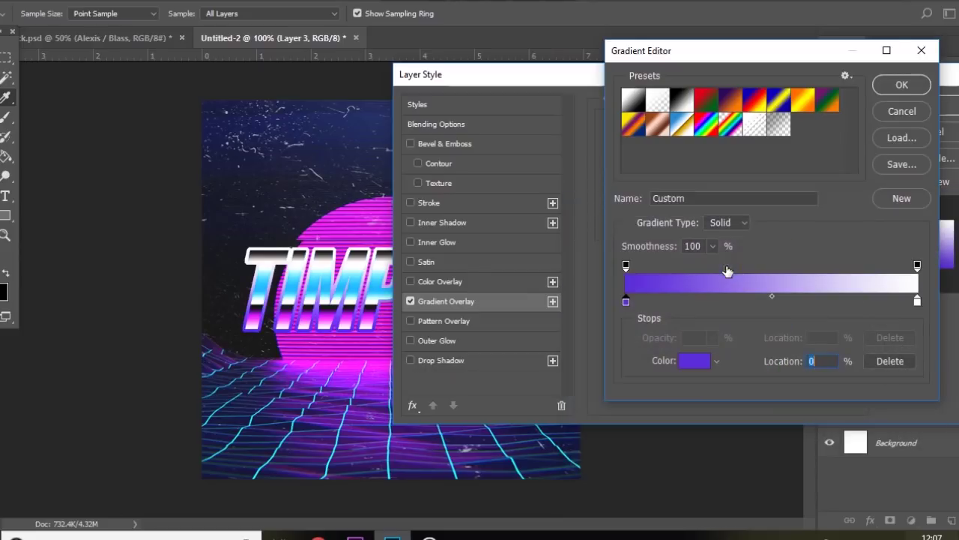
double_click(670, 302)
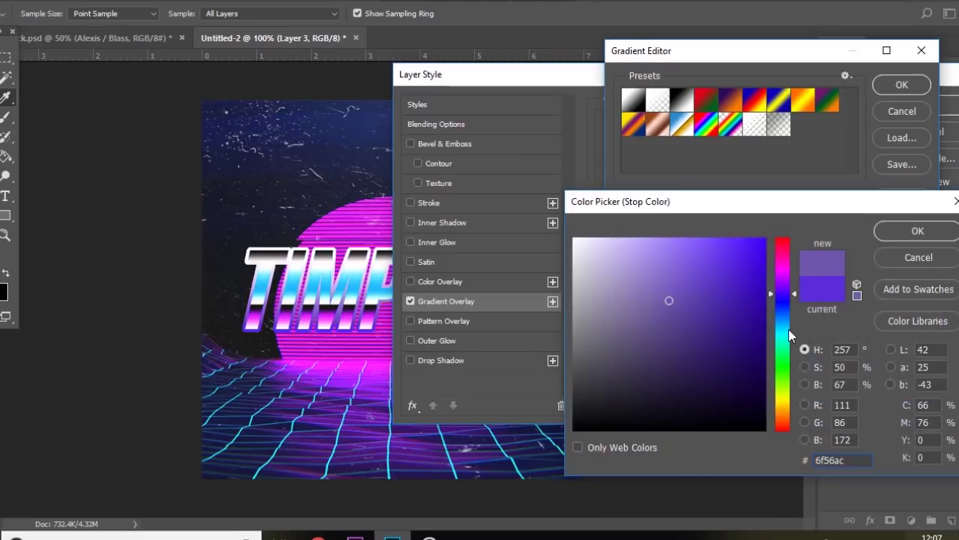
click(780, 325)
click(672, 253)
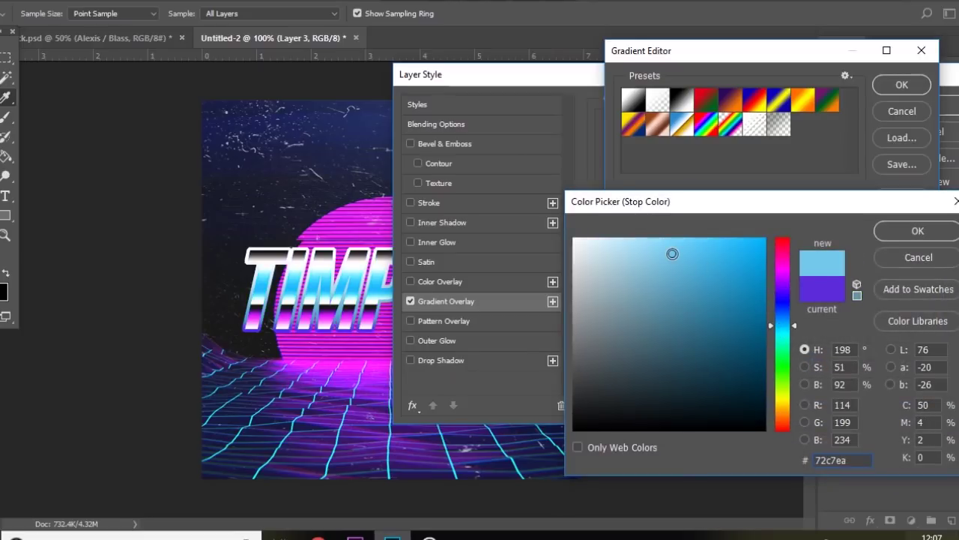
key(Return)
Add alternating violet and cyan stops at 31%, 45%, 61% and 75%
click(627, 302)
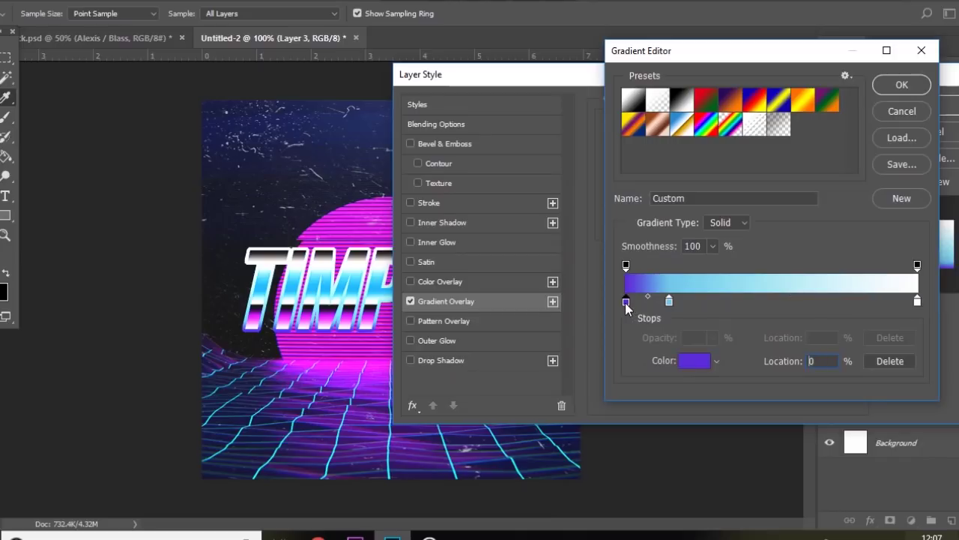
click(716, 303)
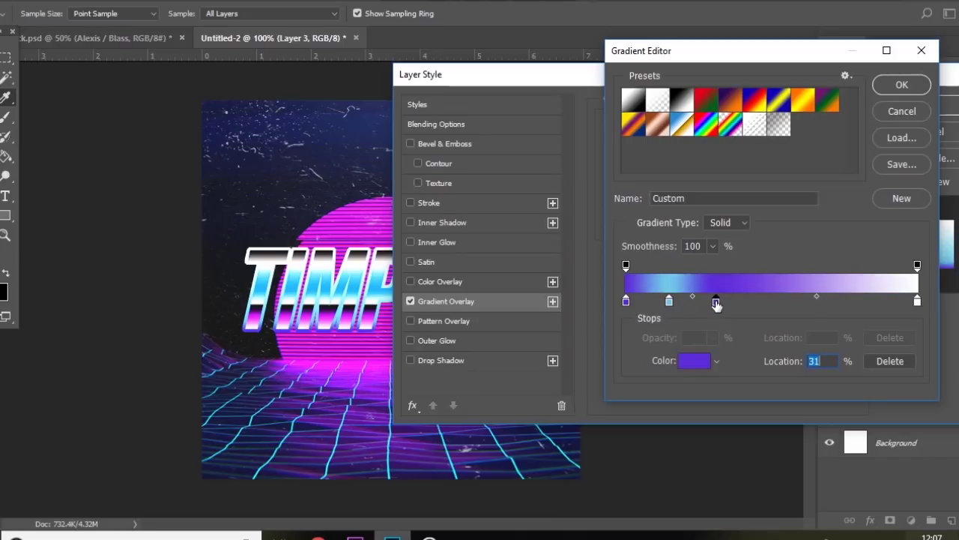
click(669, 302)
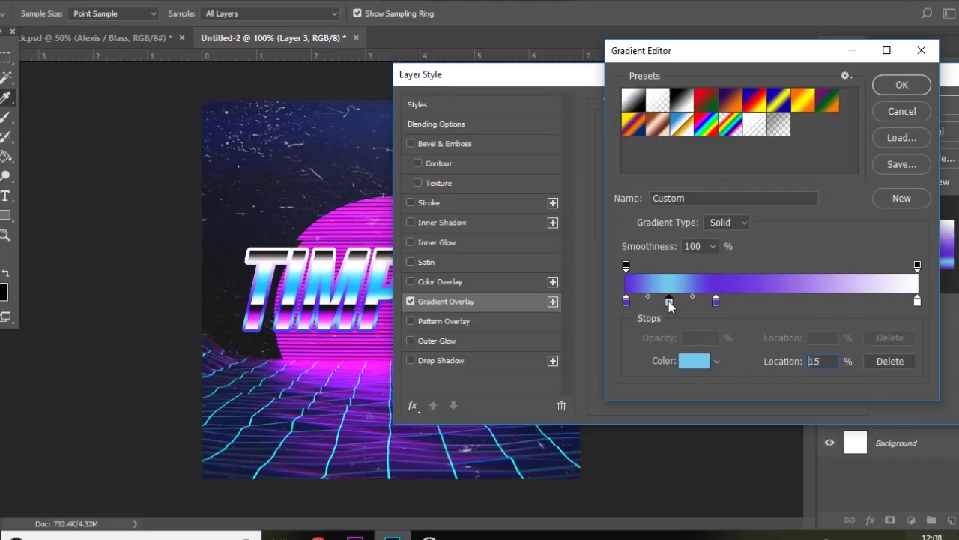
click(759, 302)
click(716, 301)
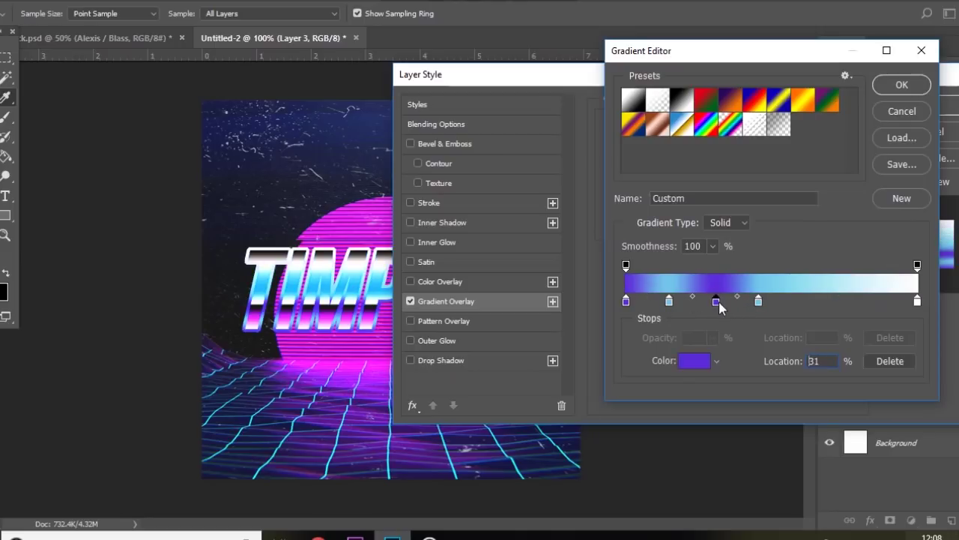
click(804, 302)
click(758, 302)
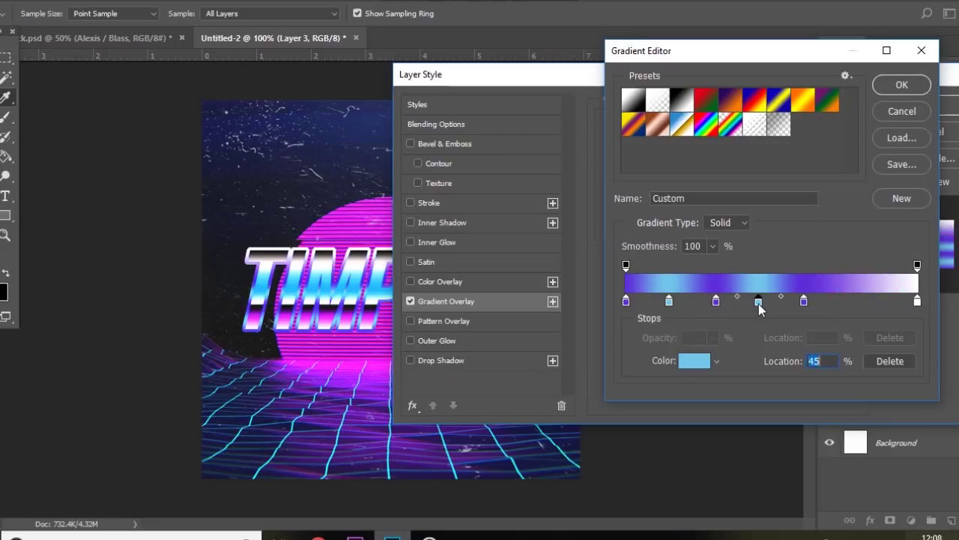
click(847, 301)
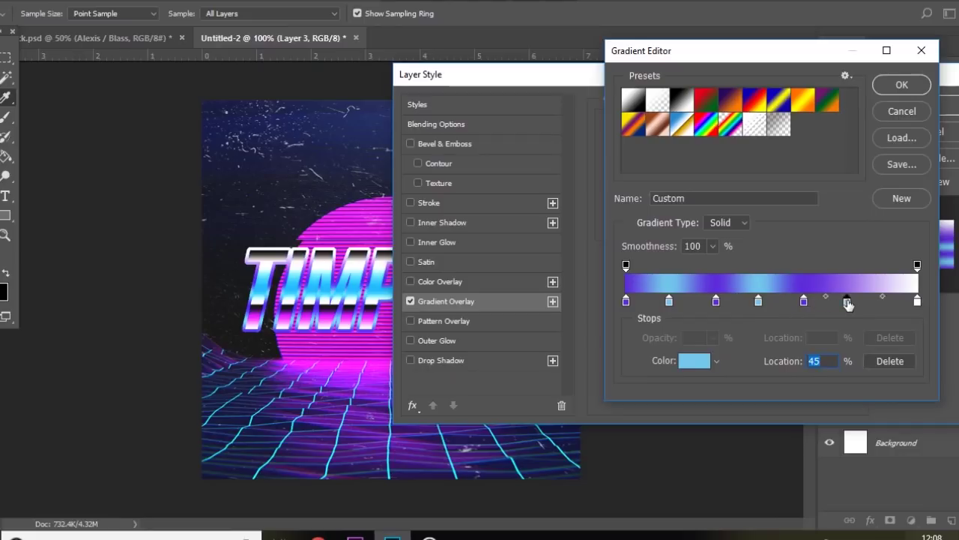
click(803, 301)
Make the 100% end stop purple, set the angle to 69°, and apply the overlay
click(917, 301)
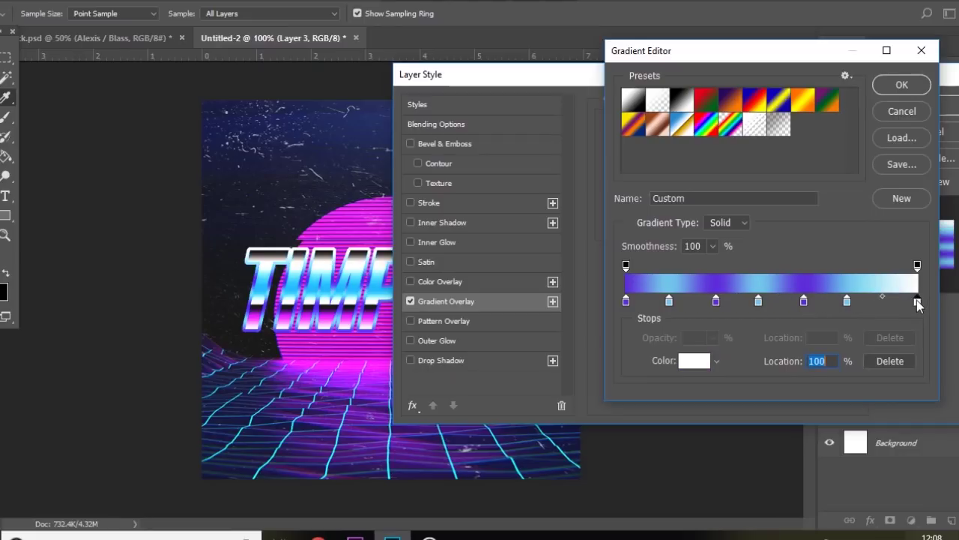
double_click(918, 301)
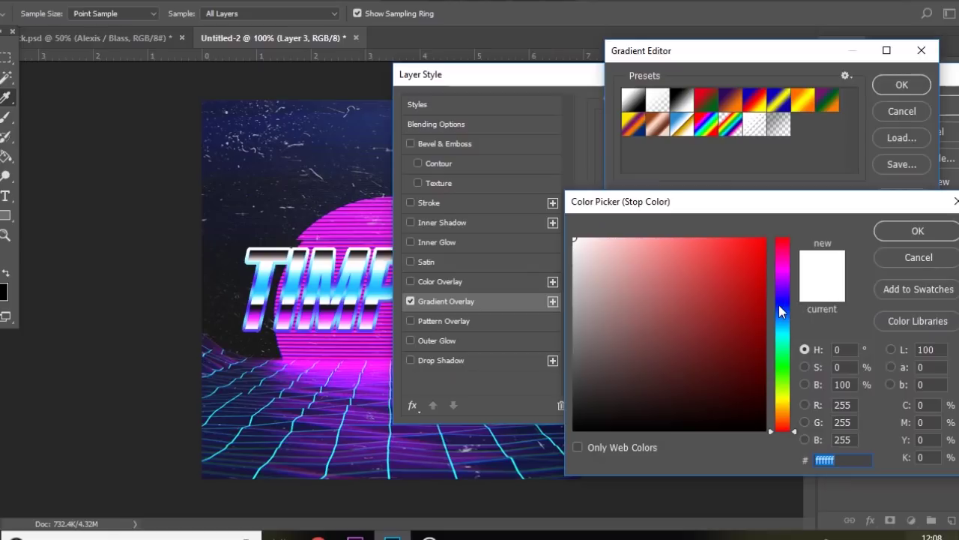
click(780, 305)
drag(781, 291, 757, 285)
click(730, 256)
key(Return)
key(Return)
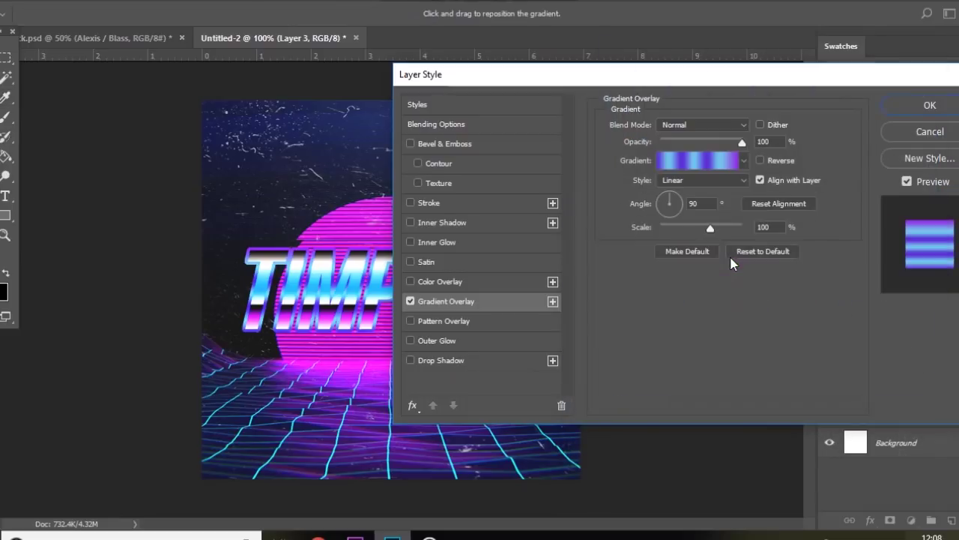
click(676, 197)
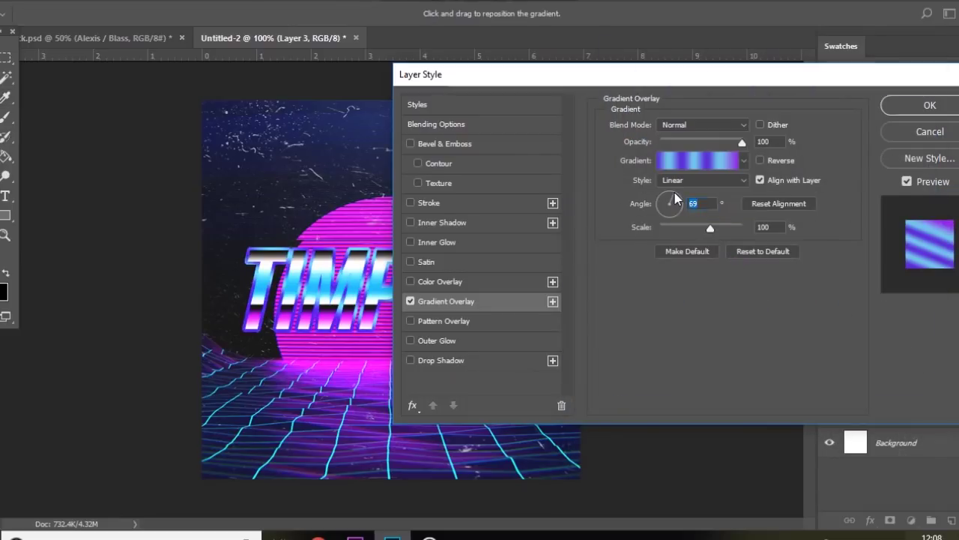
key(Return)
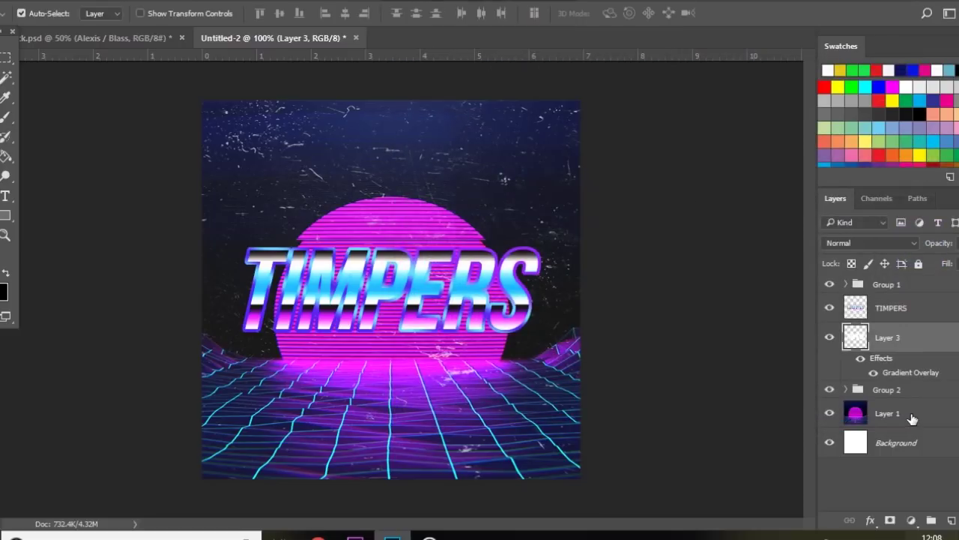
Rasterize Layer 3's style, then group it with TIMPERS and merge into Group 3
right_click(904, 344)
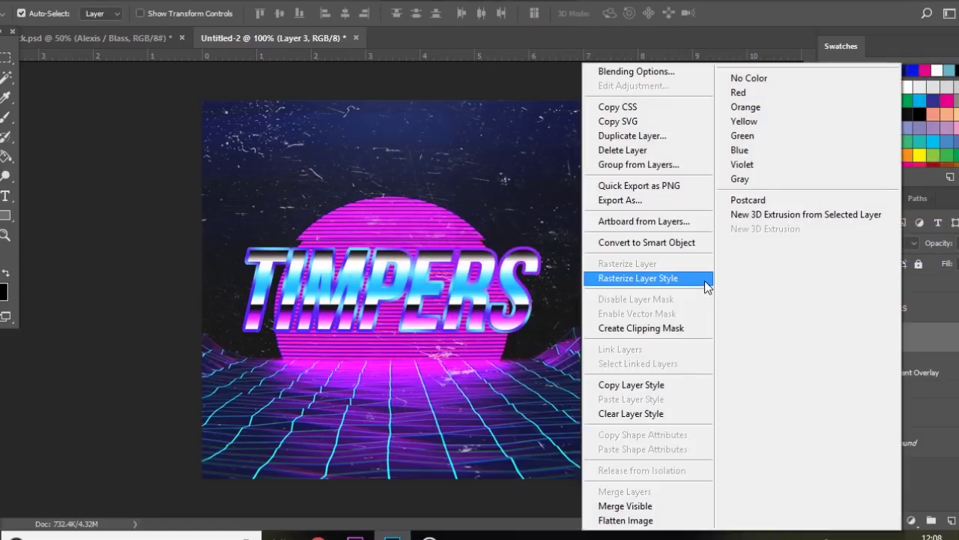
click(646, 278)
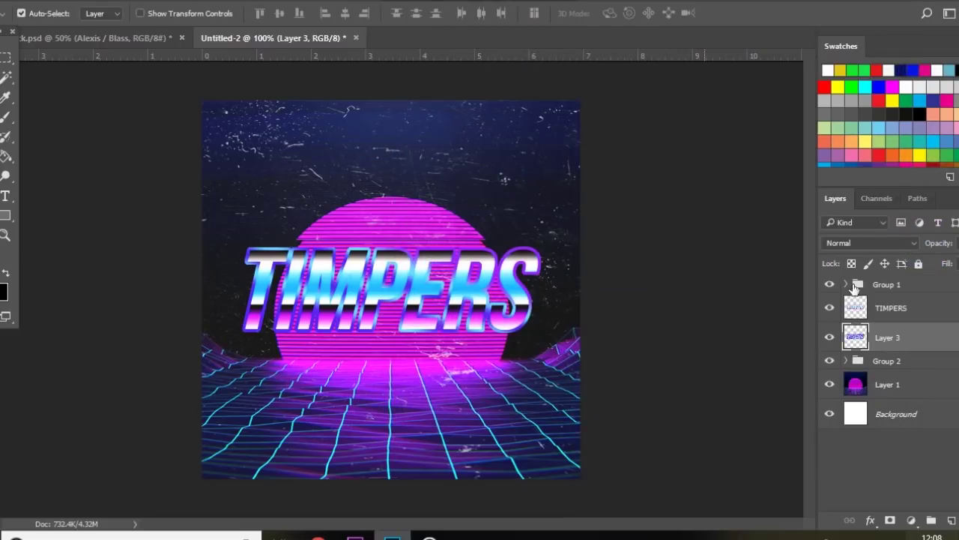
shift+click(905, 311)
key(ctrl+g)
key(ctrl+e)
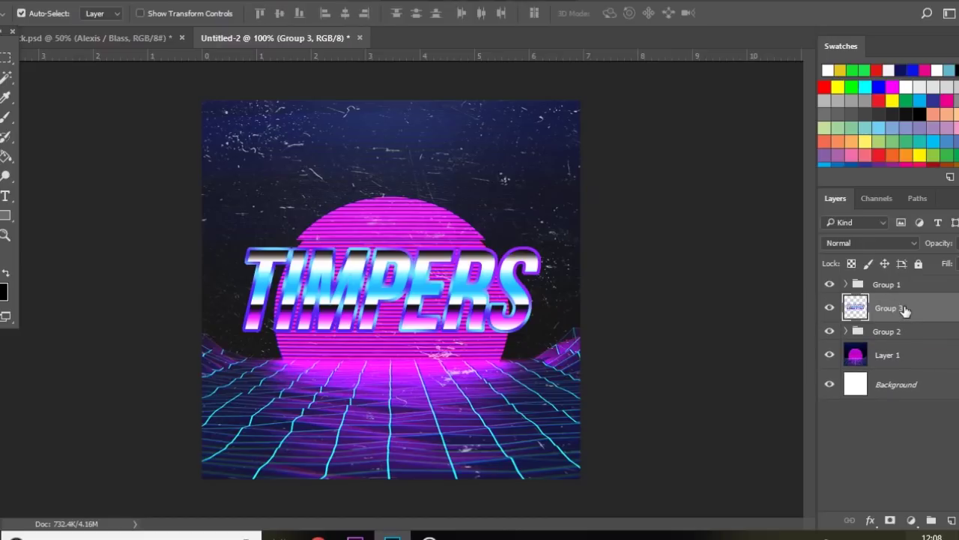
Give Group 3 a blue Outer Glow and convert it to a smart object
double_click(900, 308)
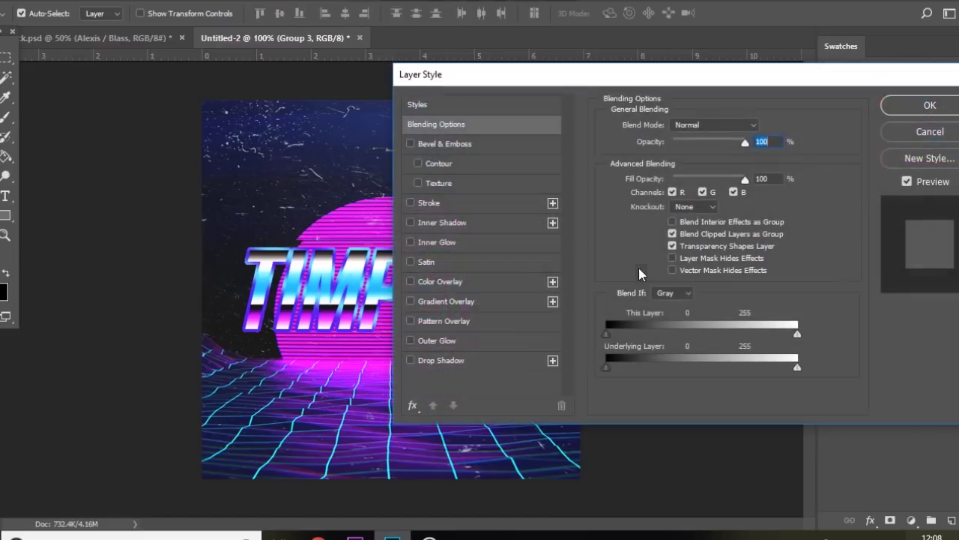
click(440, 342)
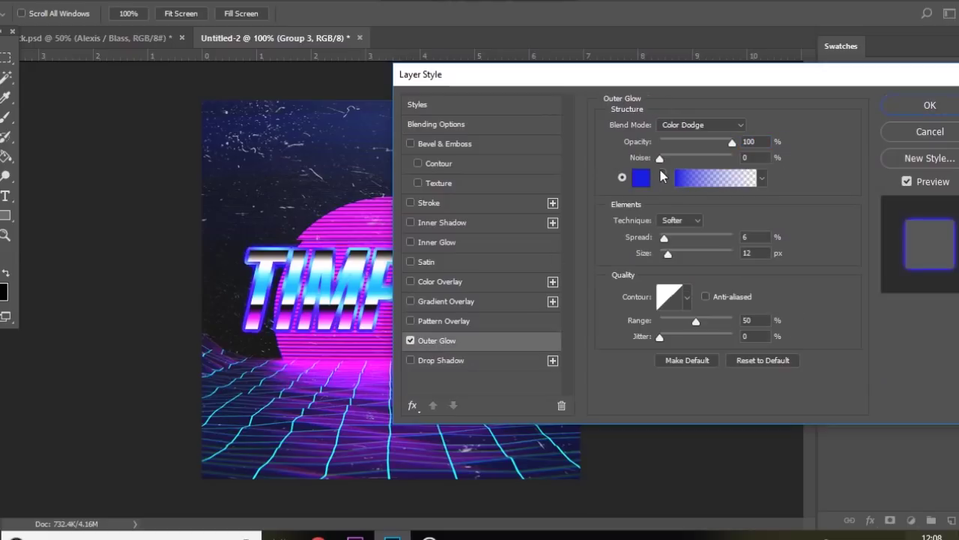
click(946, 104)
right_click(901, 313)
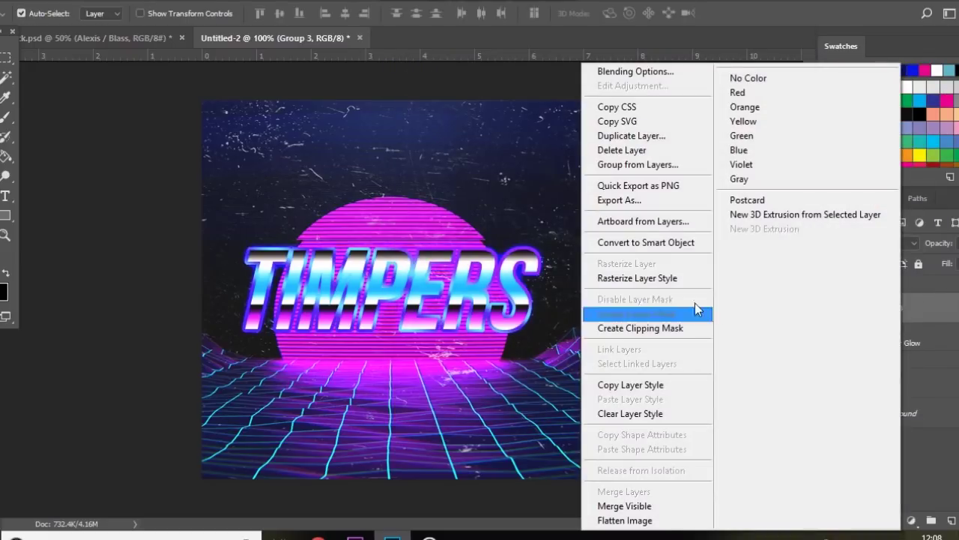
click(681, 242)
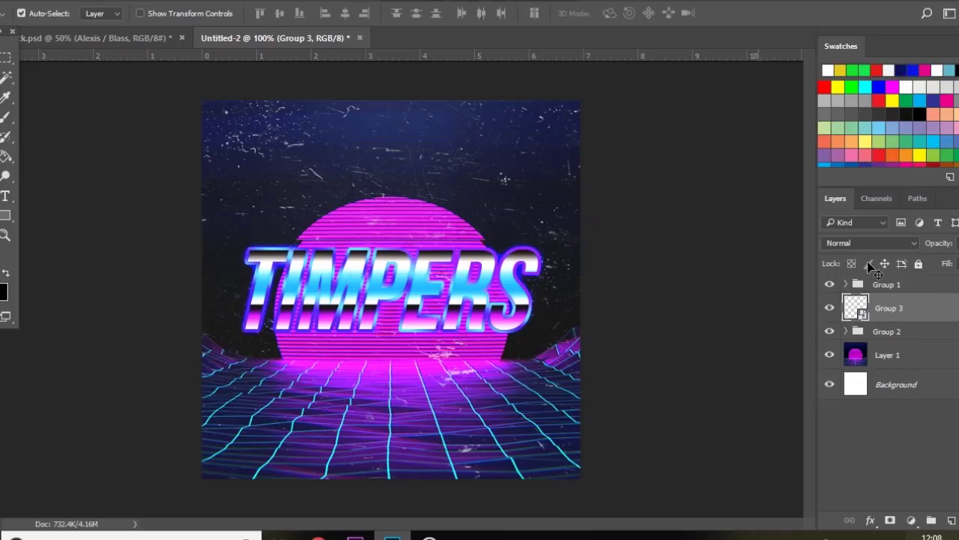
Rotate the logo about -2.89°, duplicate it, and open the copy's blending options
click(886, 313)
key(ctrl+t)
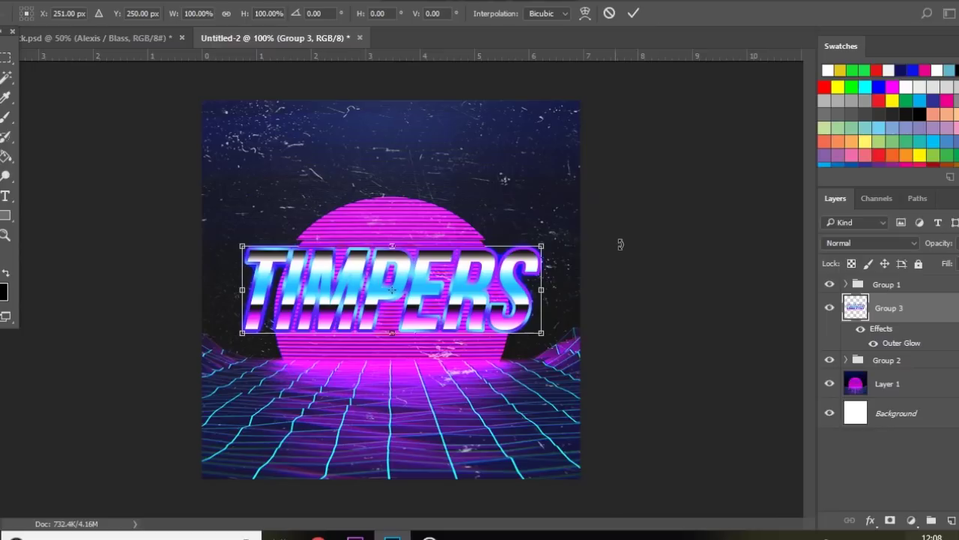
drag(621, 242, 628, 237)
key(Return)
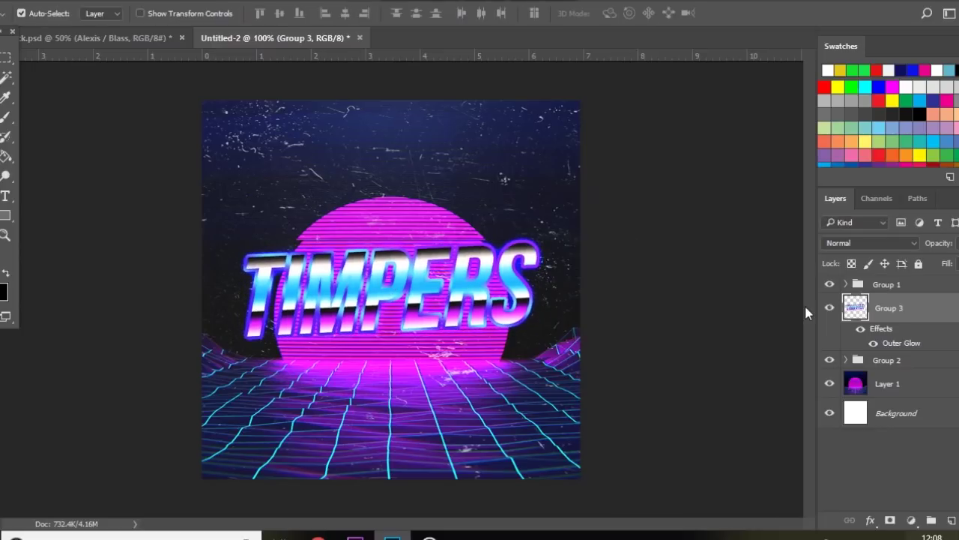
key(ctrl+j)
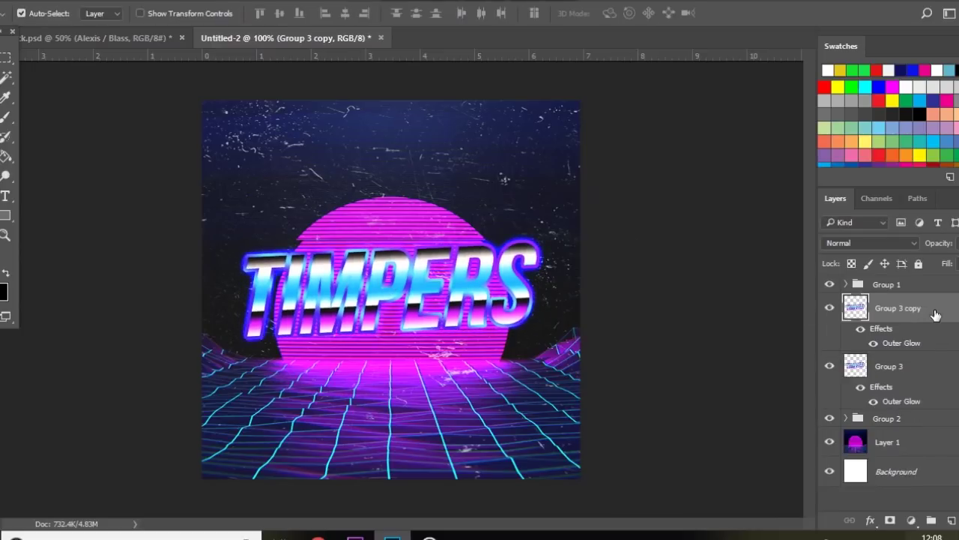
double_click(935, 313)
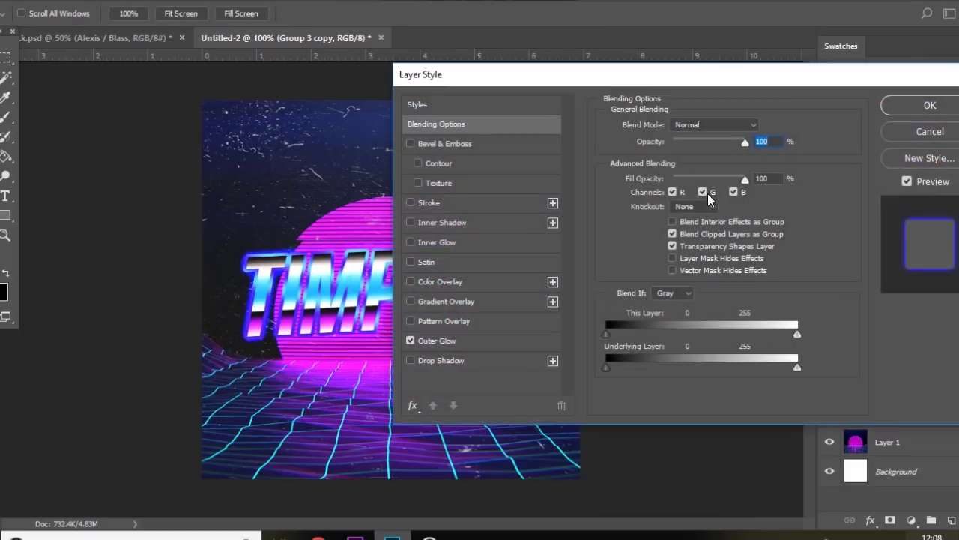
Limit Group 3 copy's blending to the red channel only
click(703, 192)
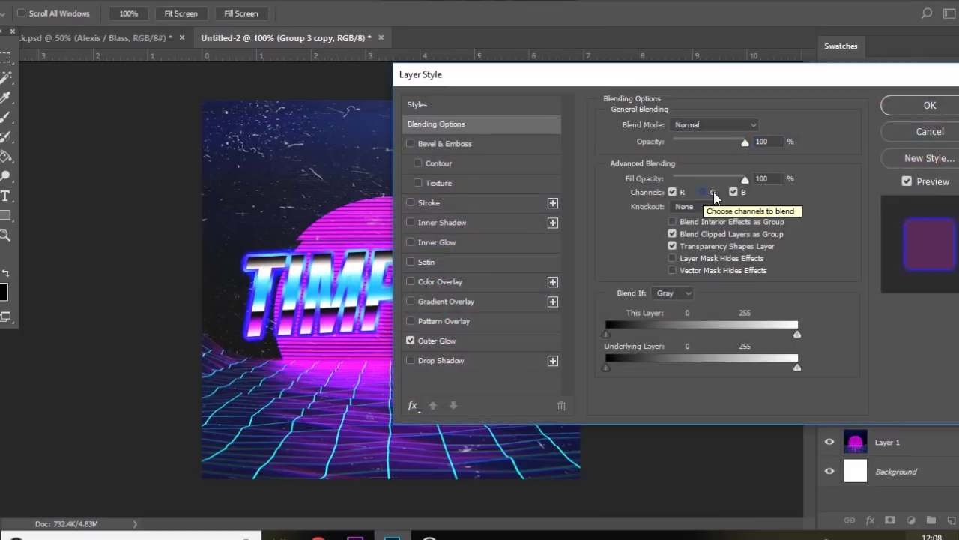
click(737, 193)
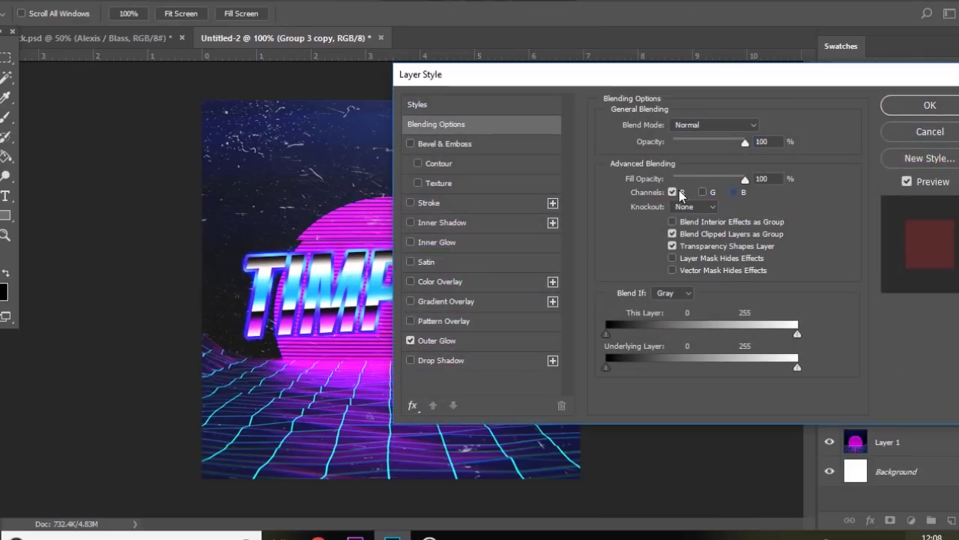
key(Escape)
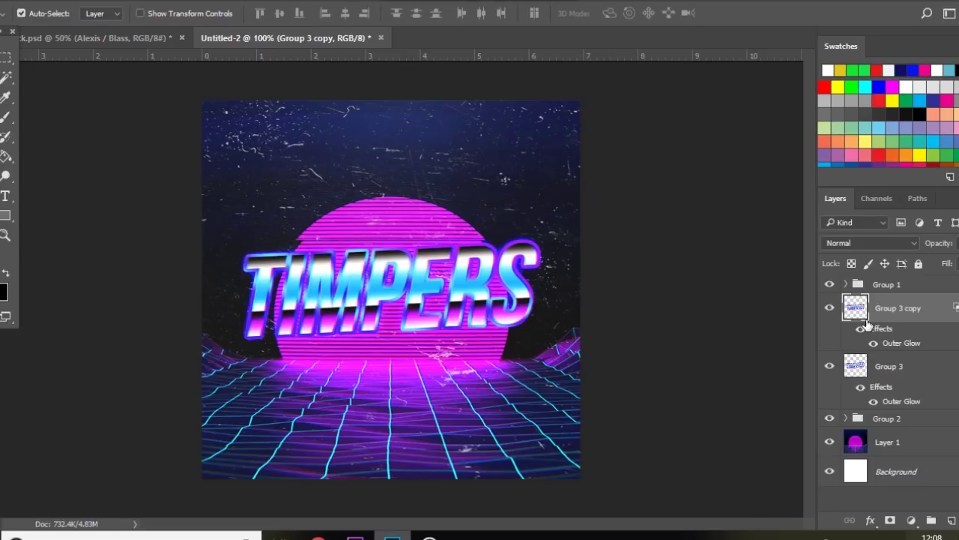
Duplicate it as Group 3 copy 2 and apply its channel blending settings
key(ctrl+j)
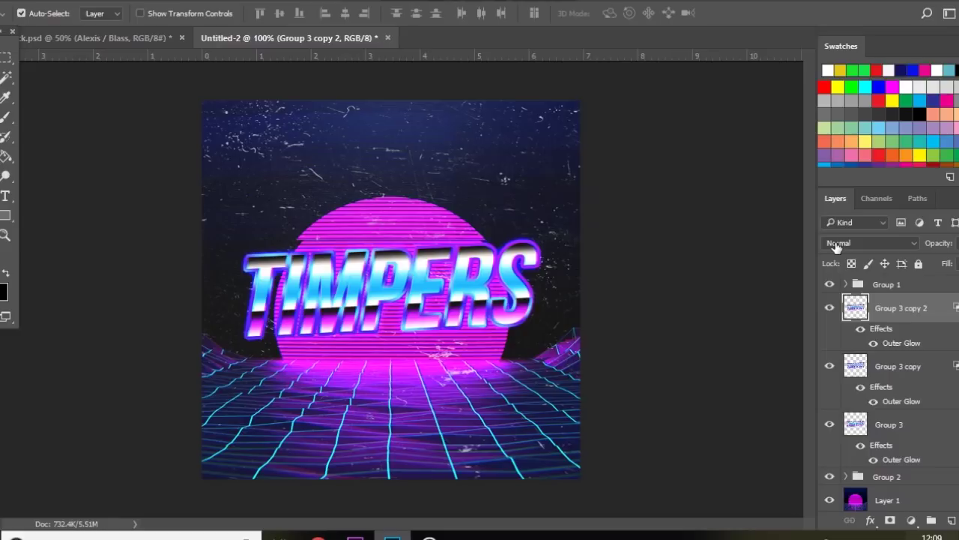
double_click(910, 308)
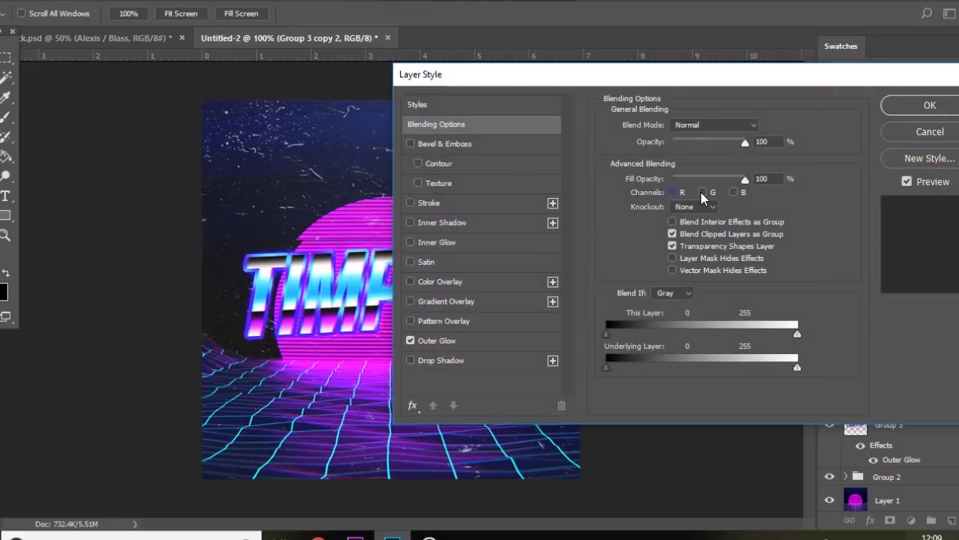
key(Return)
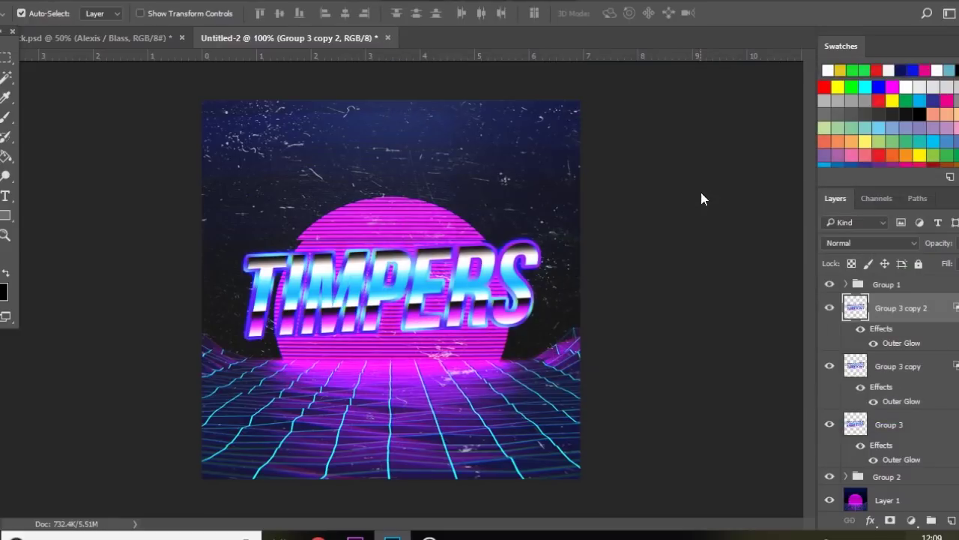
Duplicate again as Group 3 copy 3 with blending restricted to the blue channel only
key(ctrl+j)
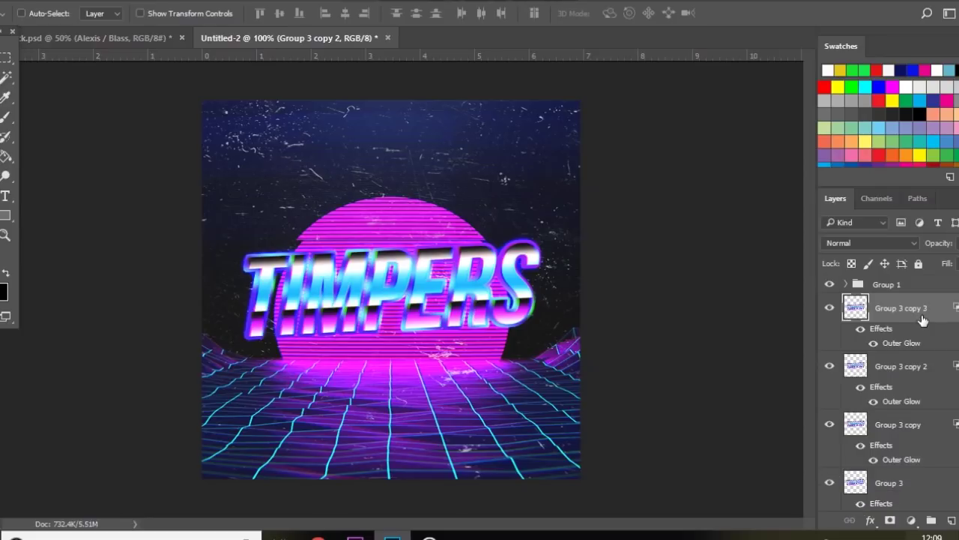
double_click(937, 319)
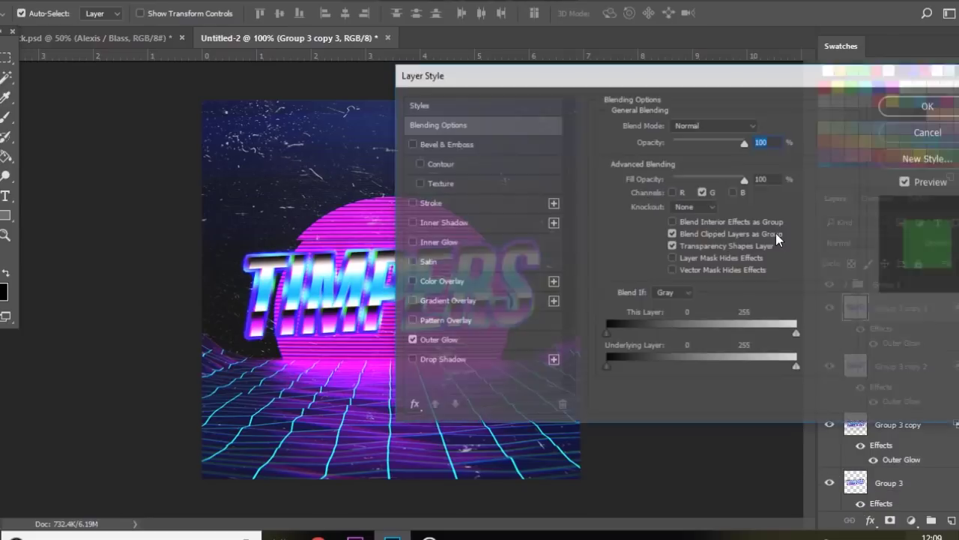
click(702, 192)
click(733, 192)
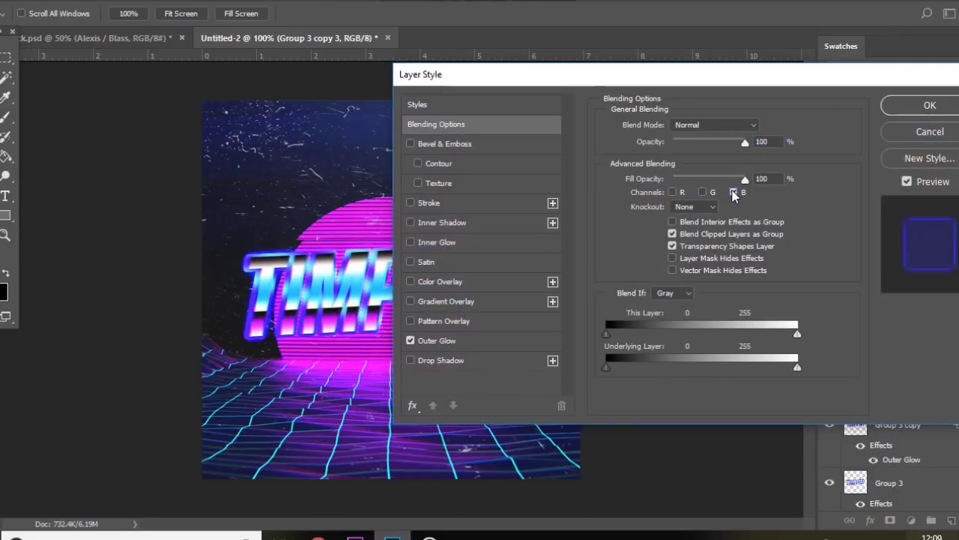
key(Return)
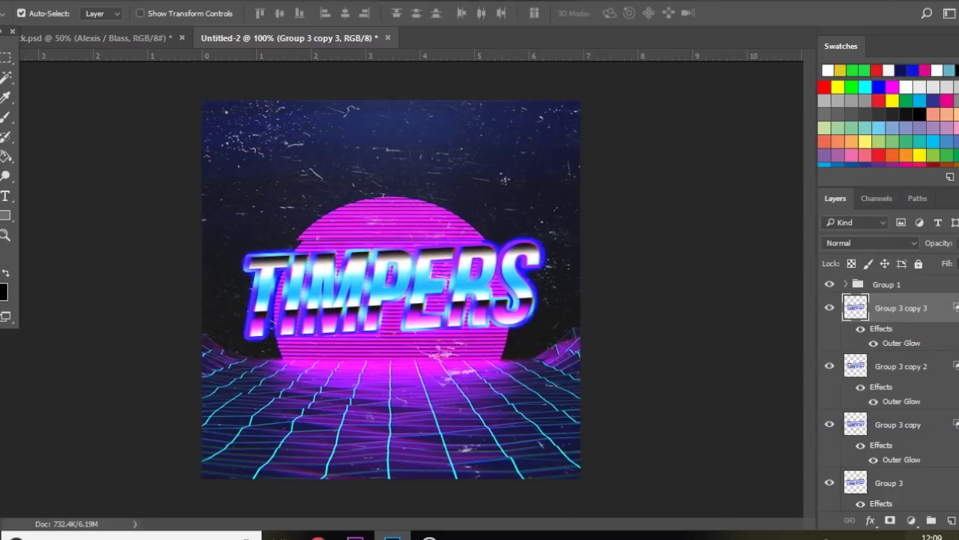
Group the four Group 3 logo layers, then group all artwork layers into Group 5
shift+click(921, 483)
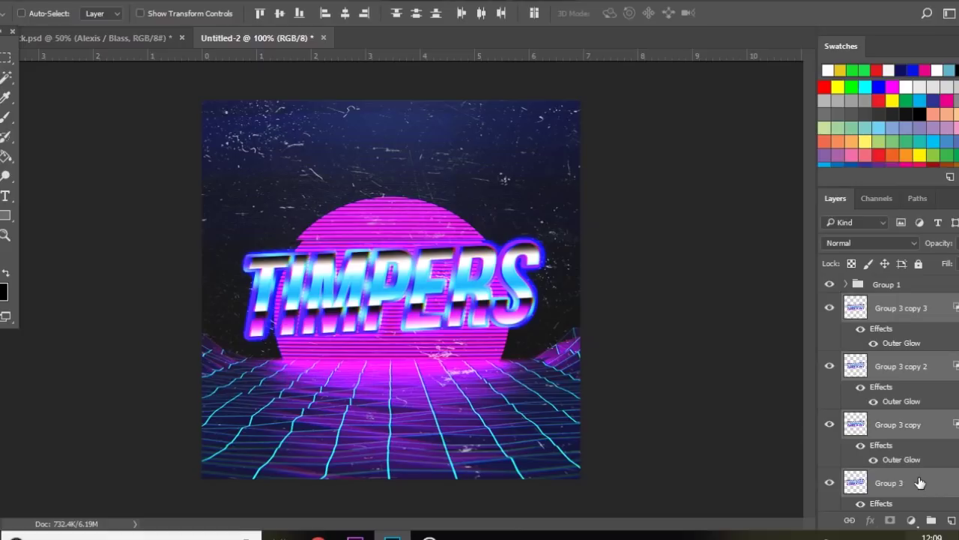
key(ctrl+g)
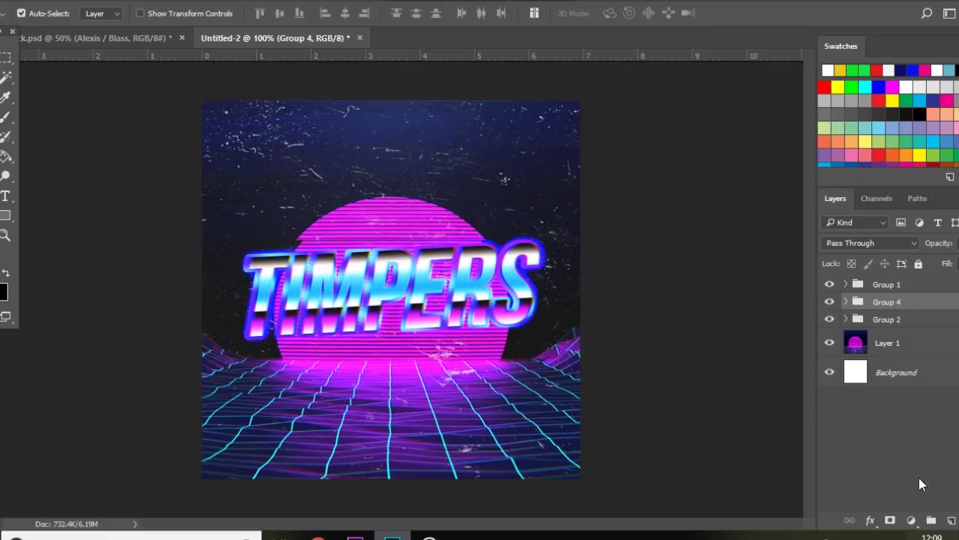
click(872, 343)
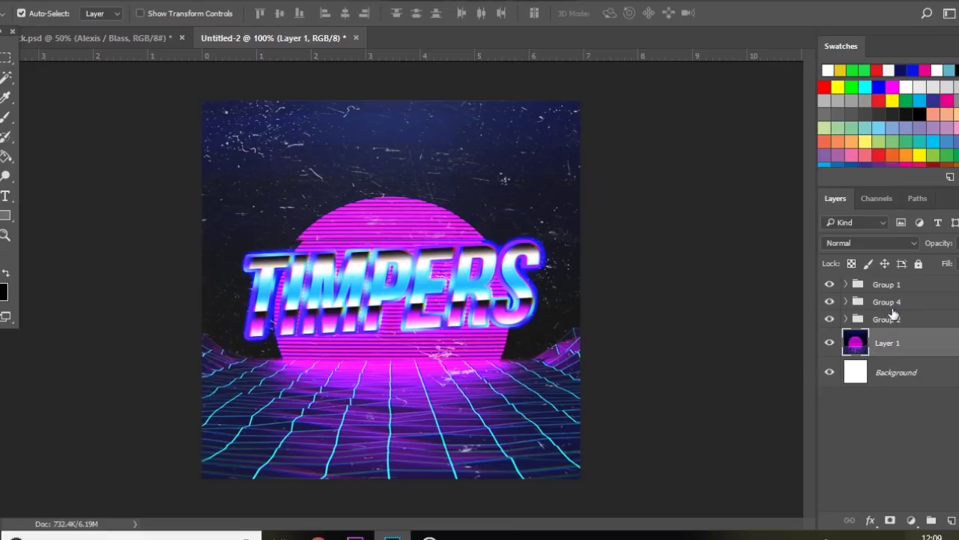
shift+click(892, 286)
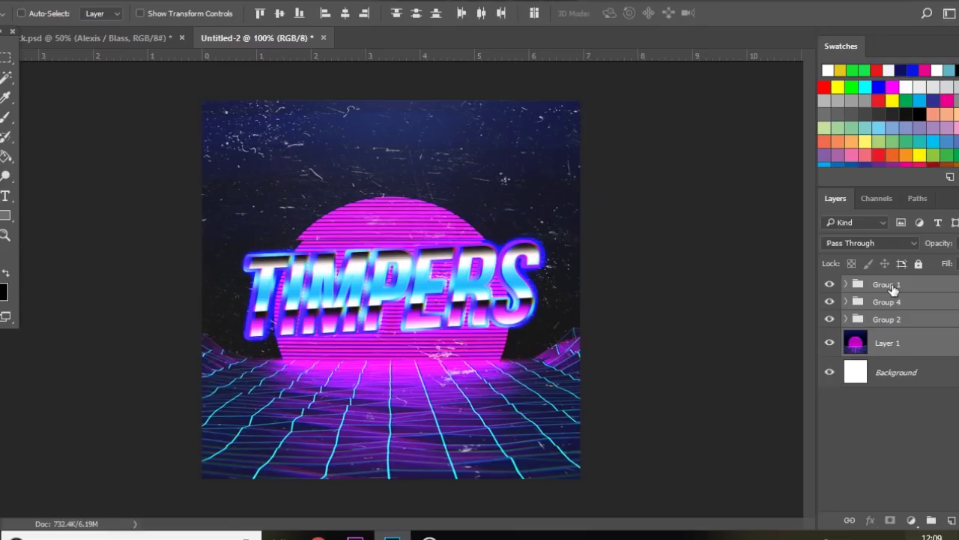
key(ctrl+g)
Duplicate Group 5 as a smart object, then copy it with the green channel disabled
key(ctrl+j)
key(ctrl+alt+shift+s)
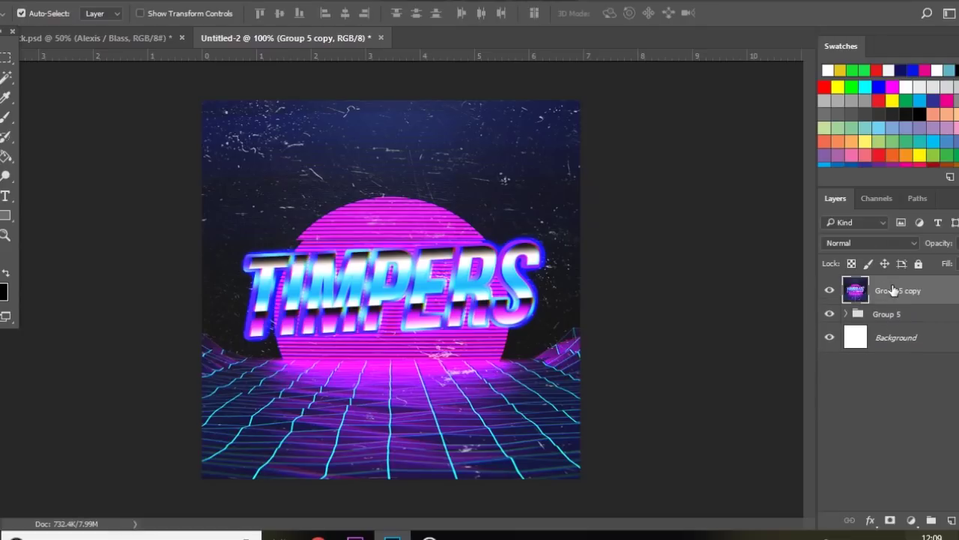
key(ctrl+j)
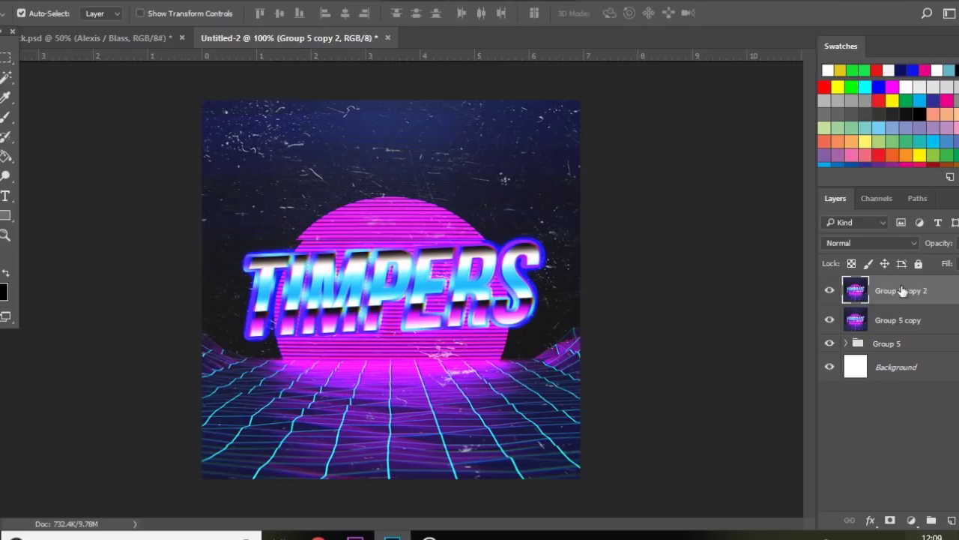
double_click(954, 291)
click(705, 192)
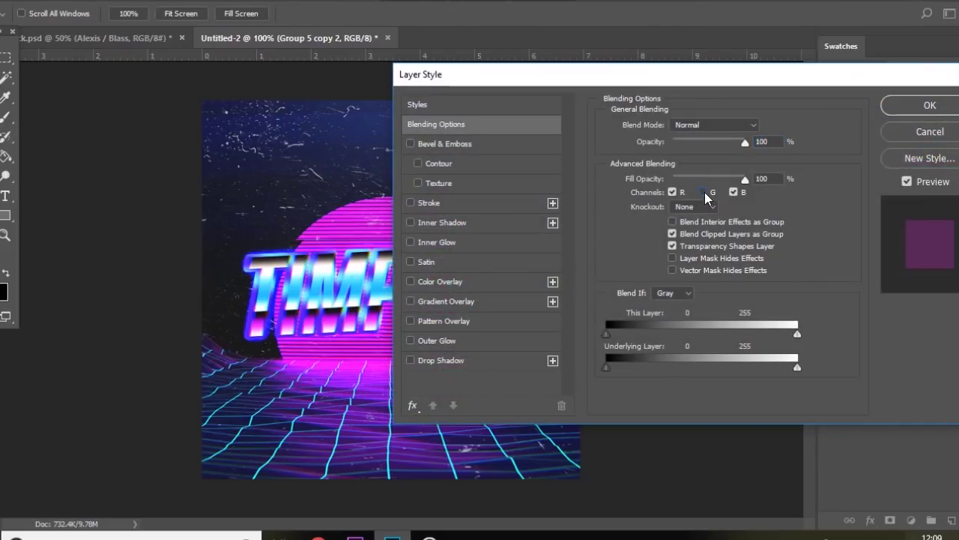
key(Return)
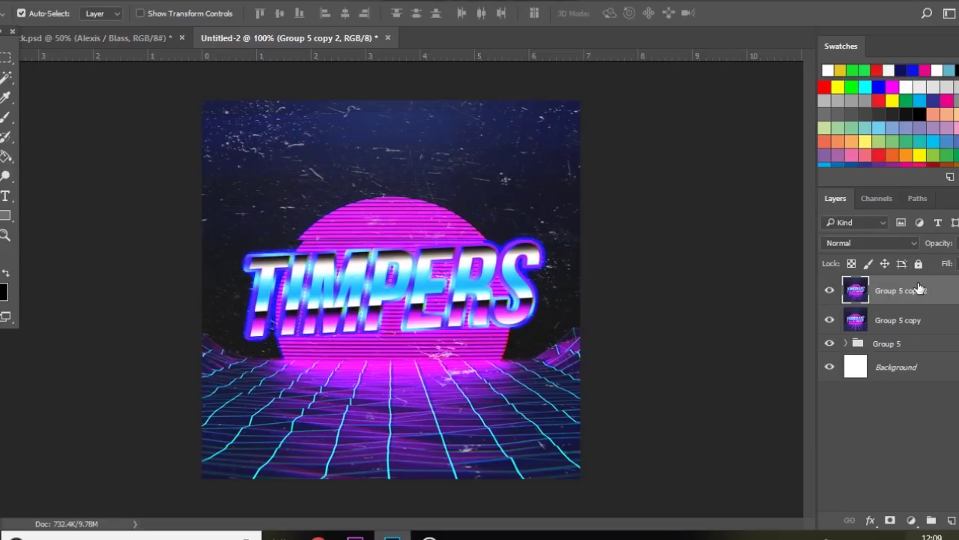
Duplicate again as Group 5 copy 3 with the red channel disabled
key(ctrl+j)
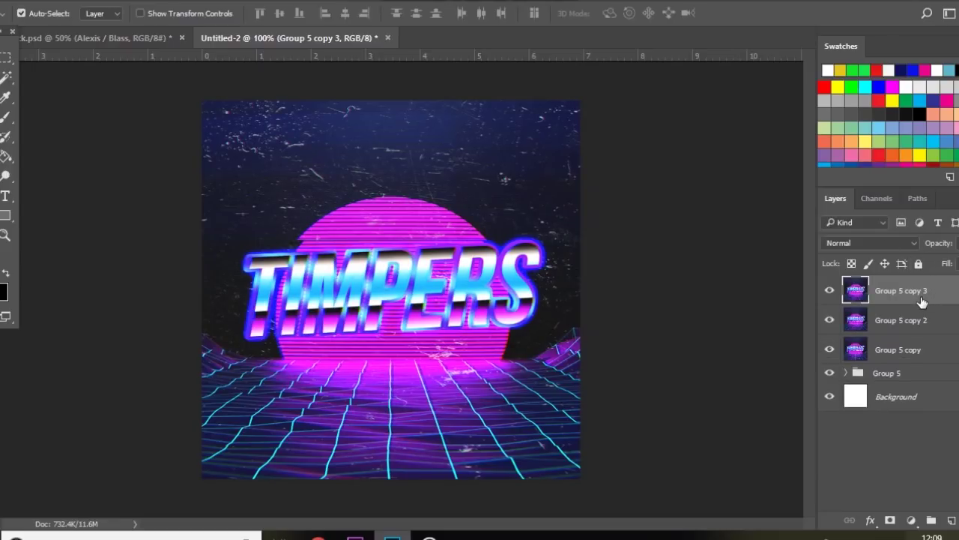
double_click(907, 299)
click(673, 193)
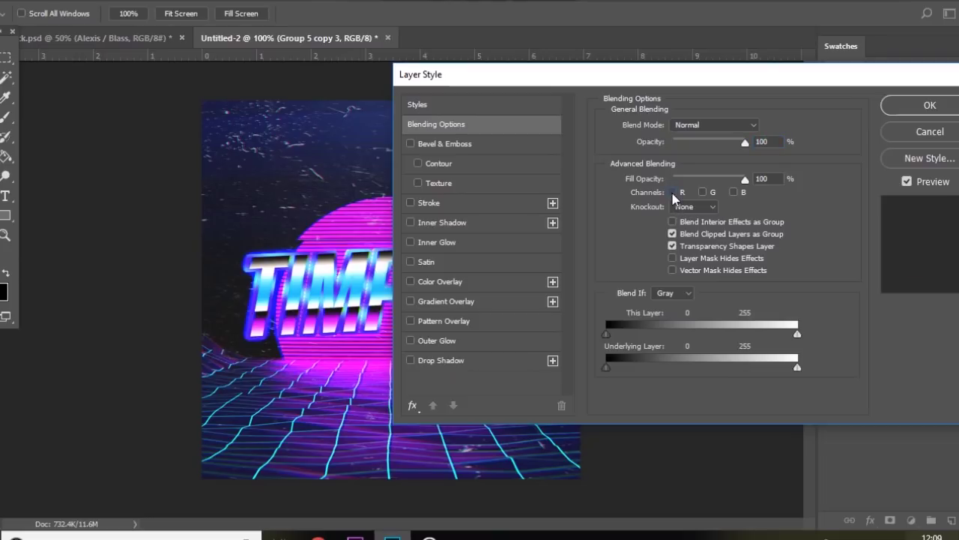
key(Return)
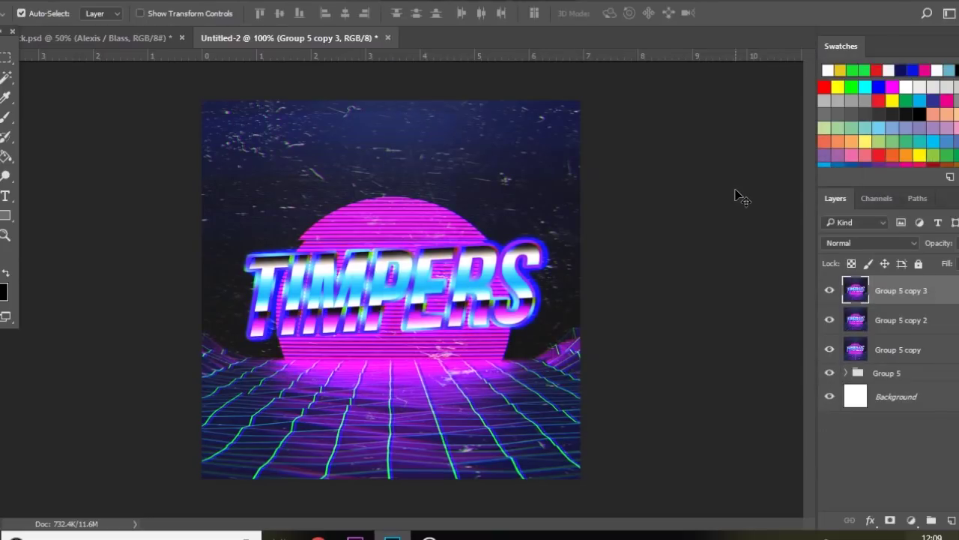
Merge the four Group 5 layers into a single layer
shift+click(907, 376)
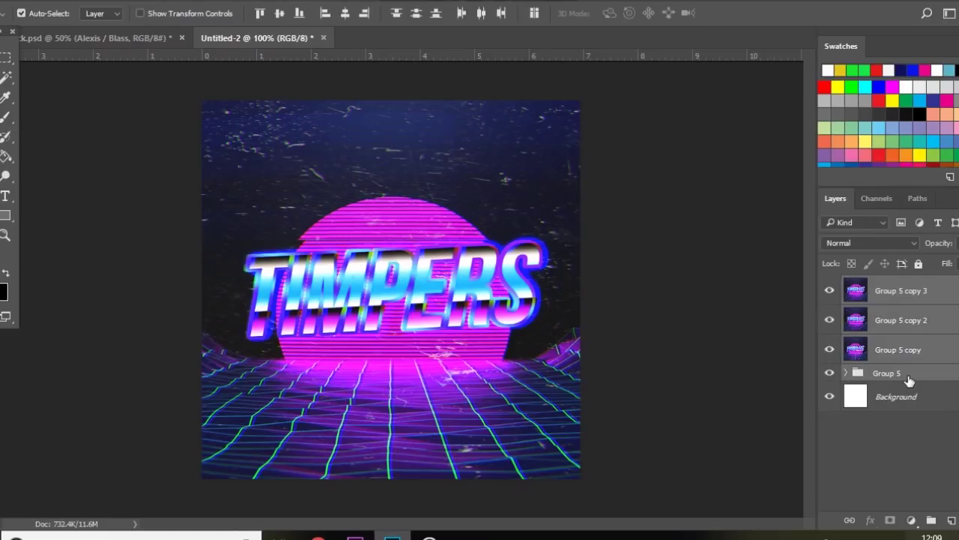
key(ctrl)
key(ctrl+e)
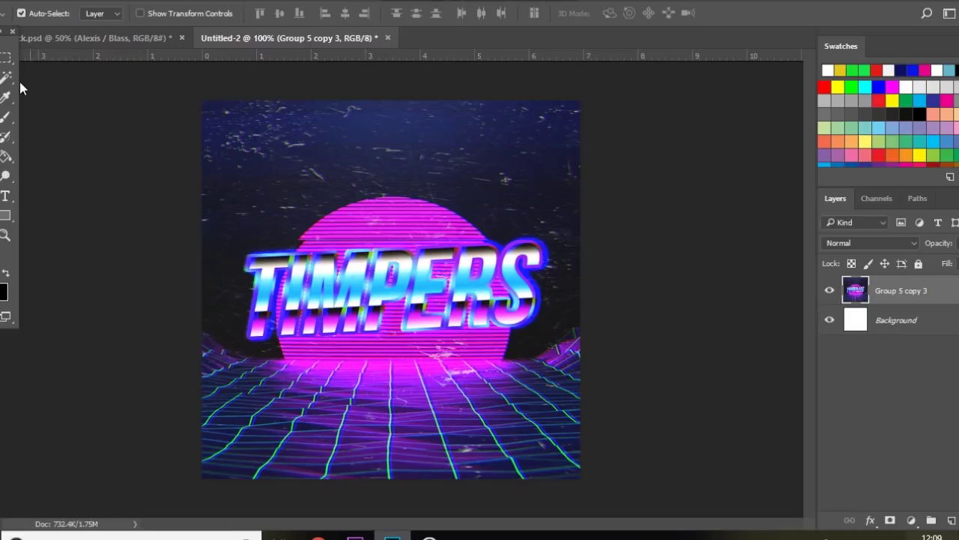
Select a thin strip across the grid below the sun and stretch it downward
click(6, 57)
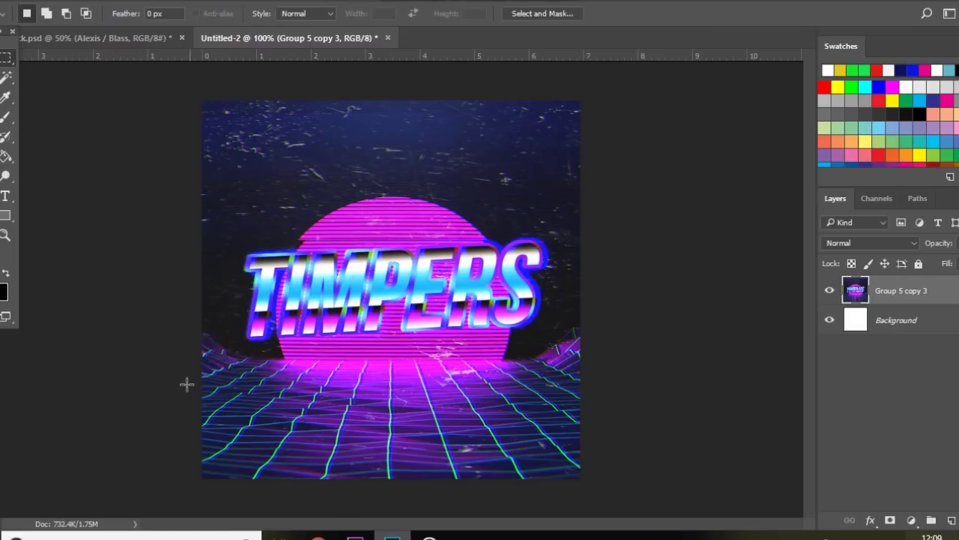
drag(268, 384, 637, 387)
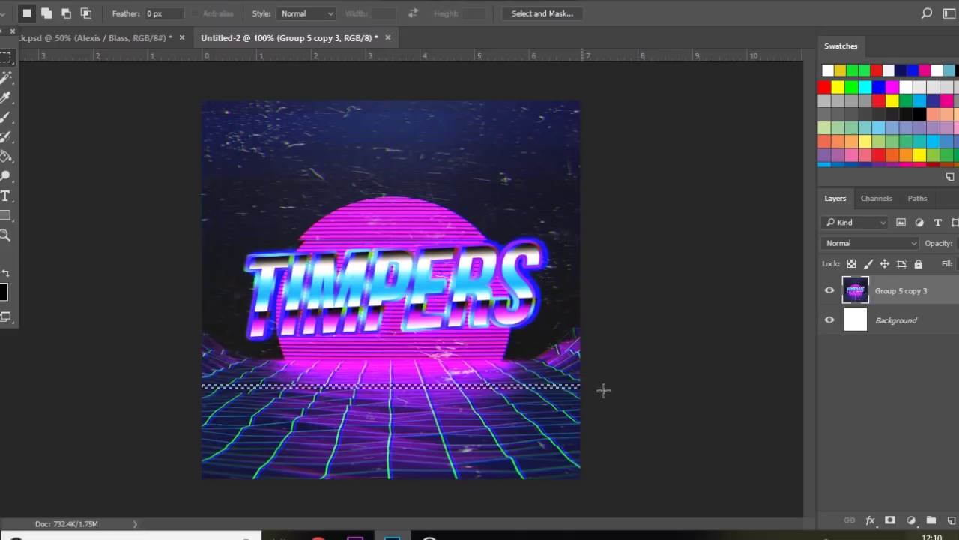
key(ctrl+t)
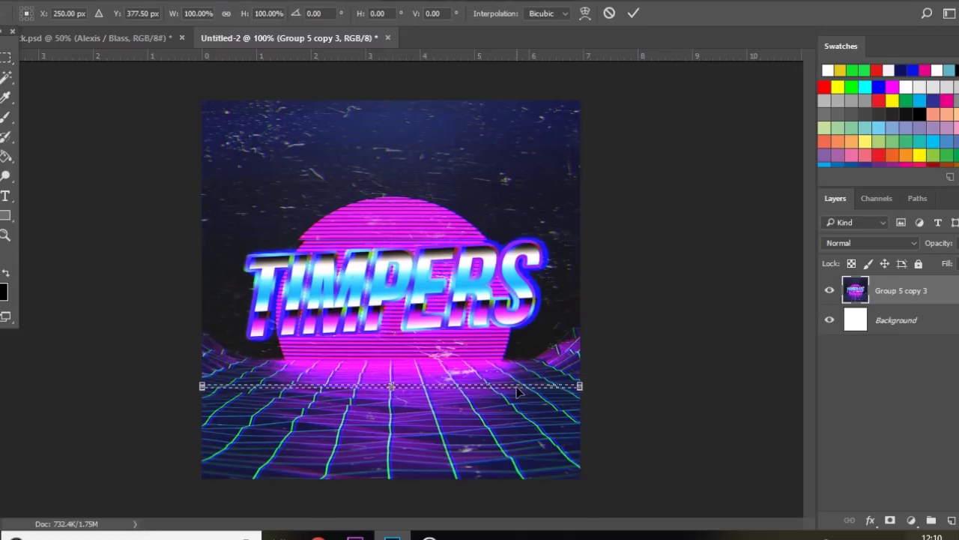
drag(393, 389, 388, 411)
key(Return)
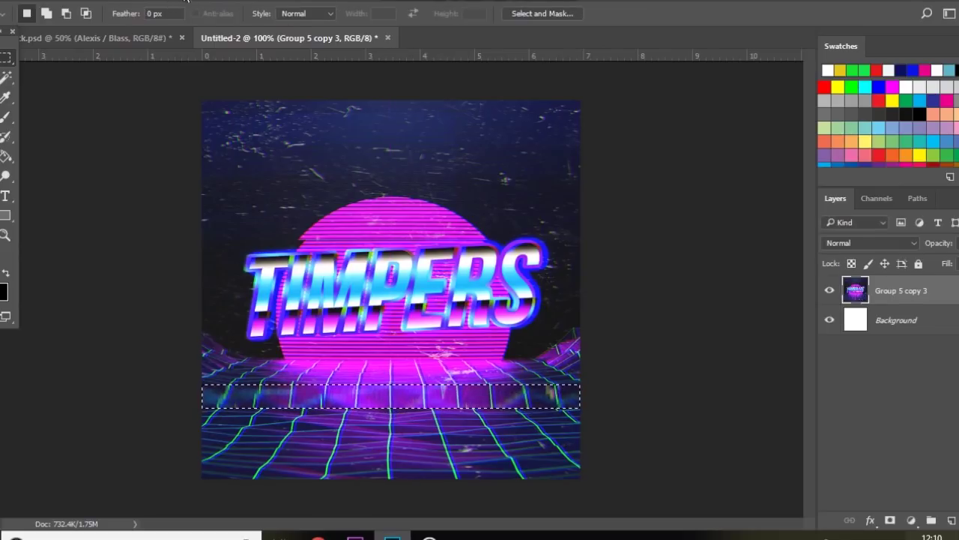
Apply a Wave distortion to the strip, deselect, and return to the Move tool
key(alt+t)
mouse_move(300, 187)
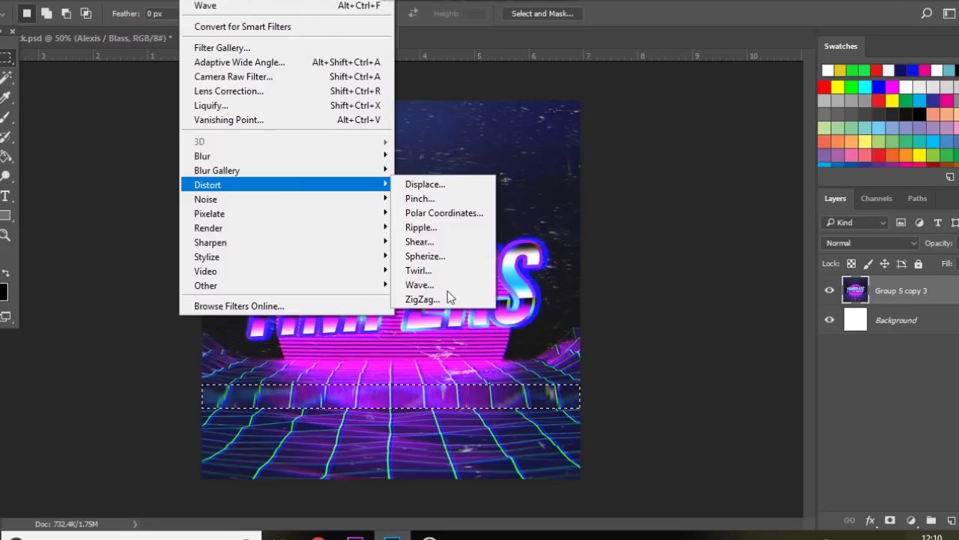
click(438, 284)
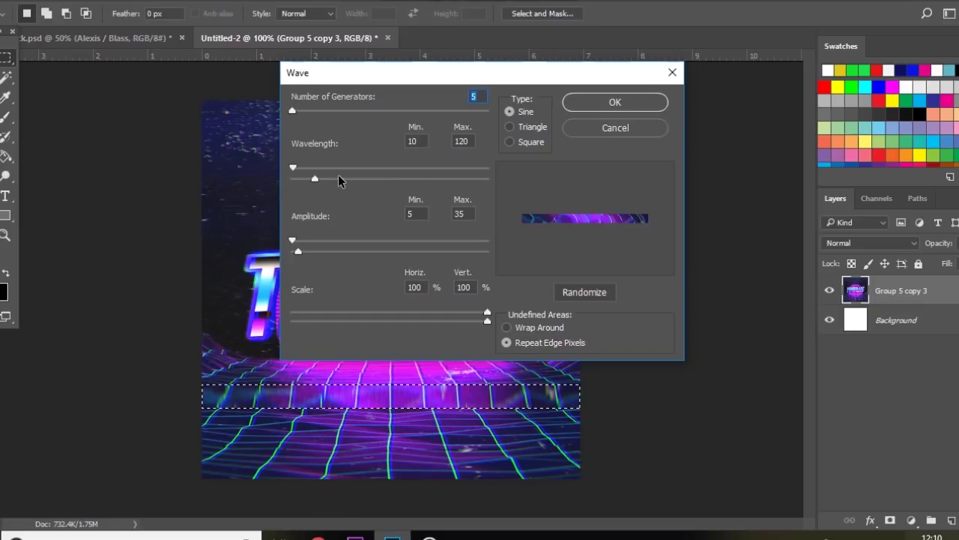
click(628, 104)
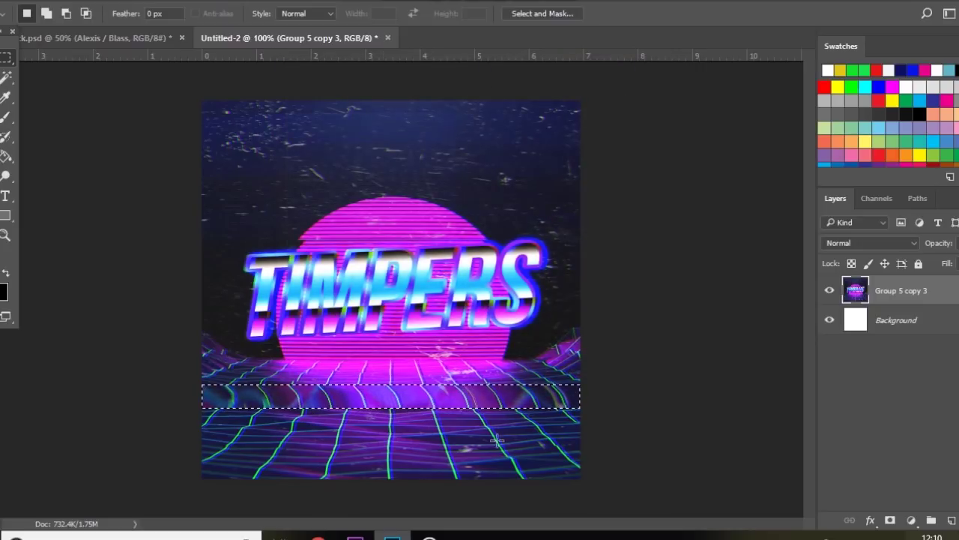
key(ctrl+d)
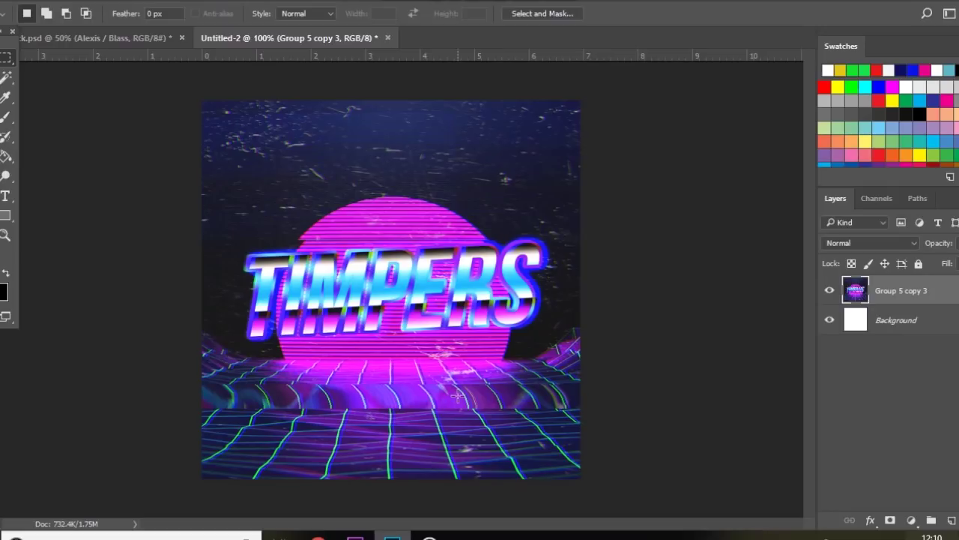
key(v)
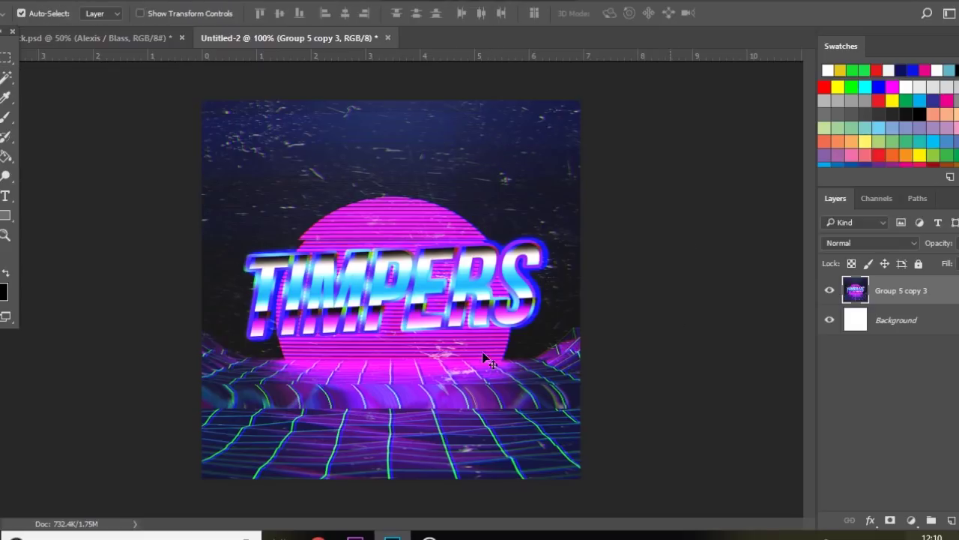
Switch to Chrome's Twitter tab and enlarge the posted TIMPERS artwork
mouse_move(319, 537)
click(317, 480)
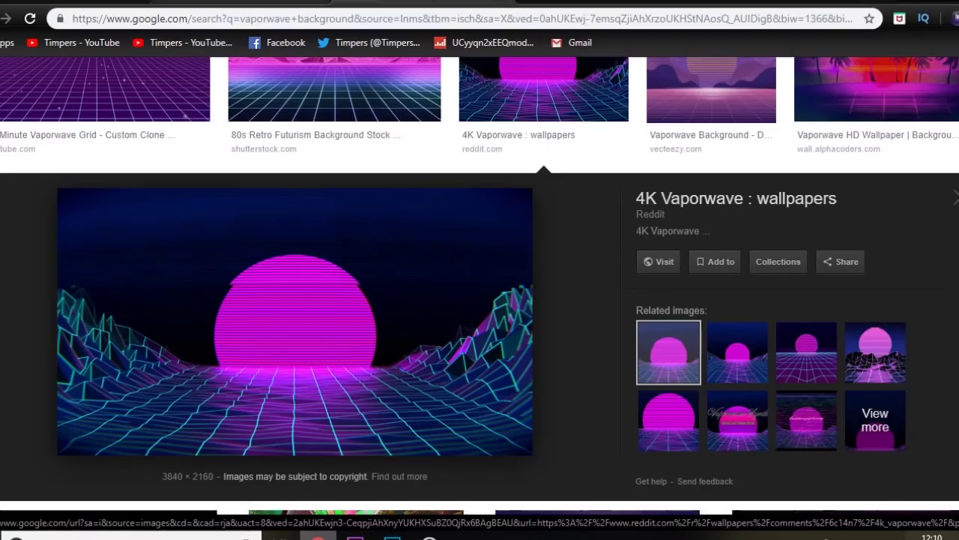
click(337, 3)
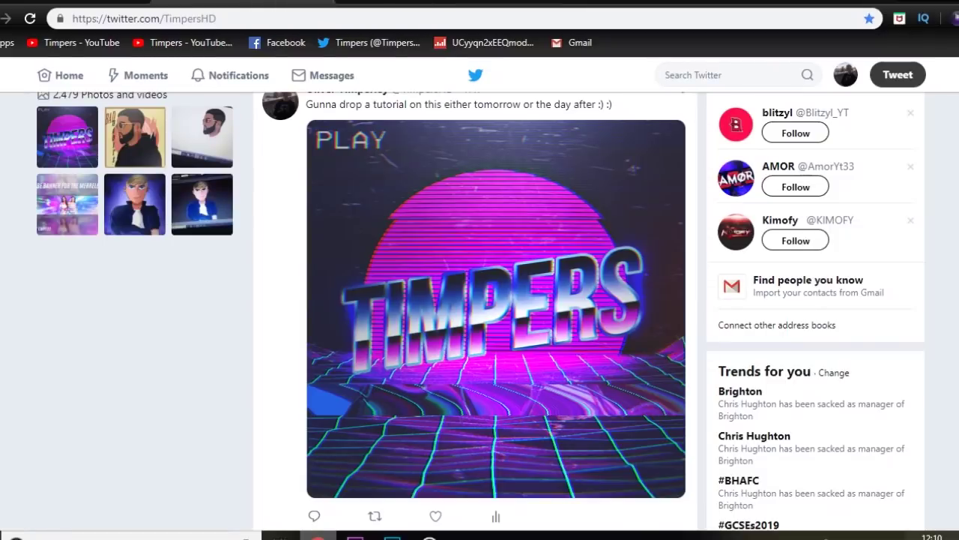
click(519, 250)
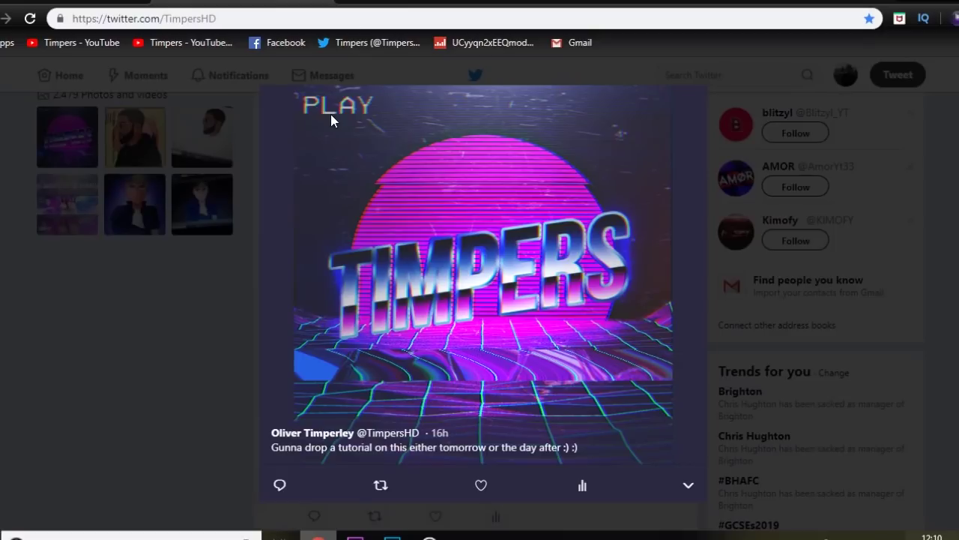
Switch back to the Untitled-2 TIMPERS document in Photoshop
click(392, 536)
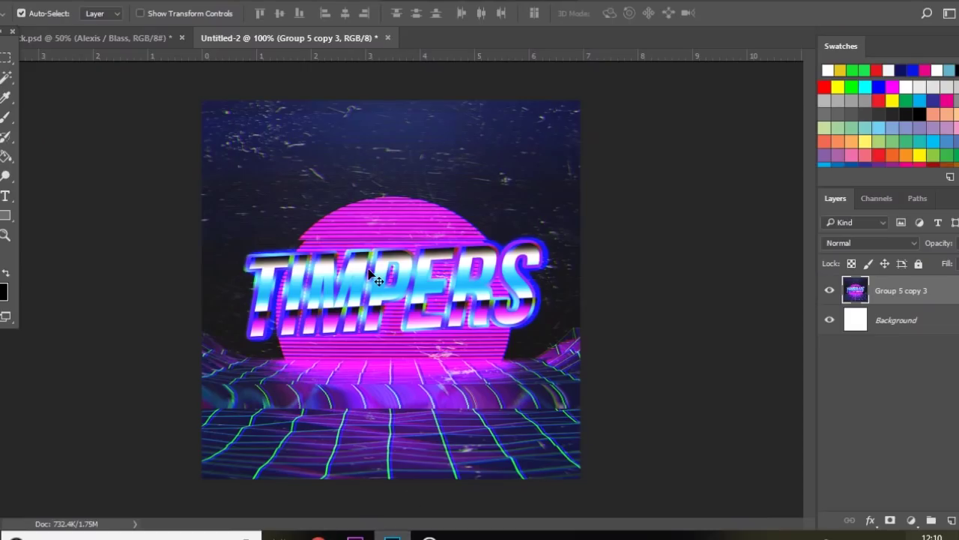